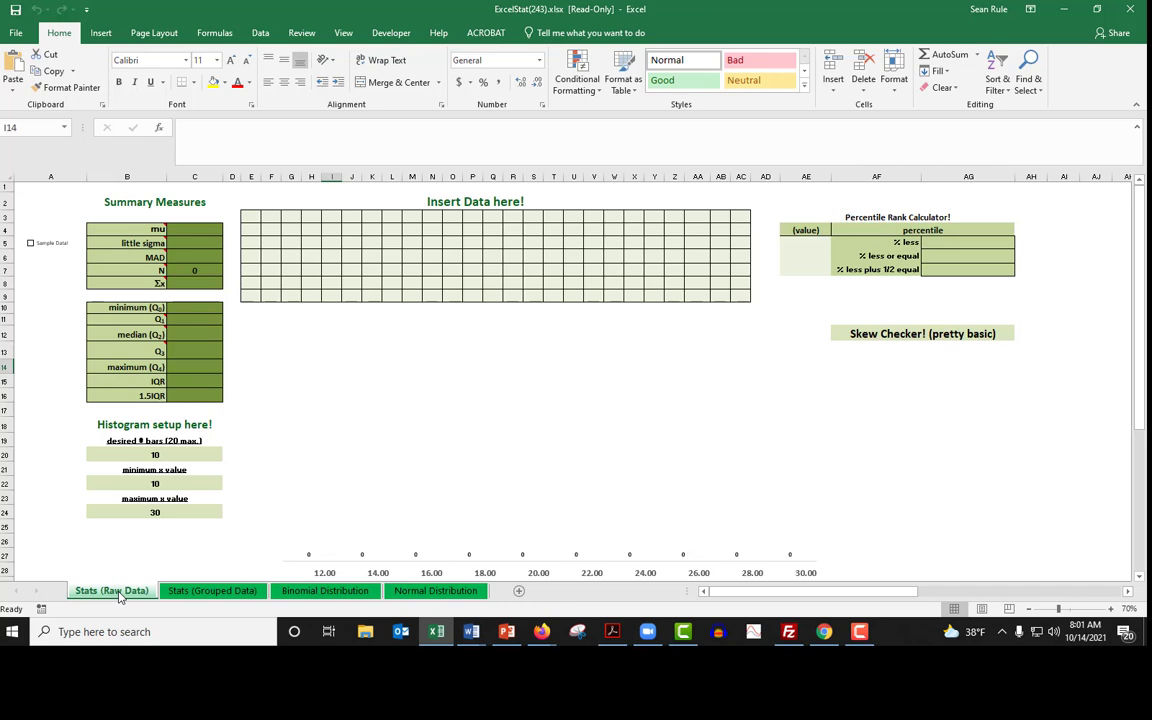
# Open the Stats (Grouped Data) sheet of the workbook
pyautogui.click(192, 592)
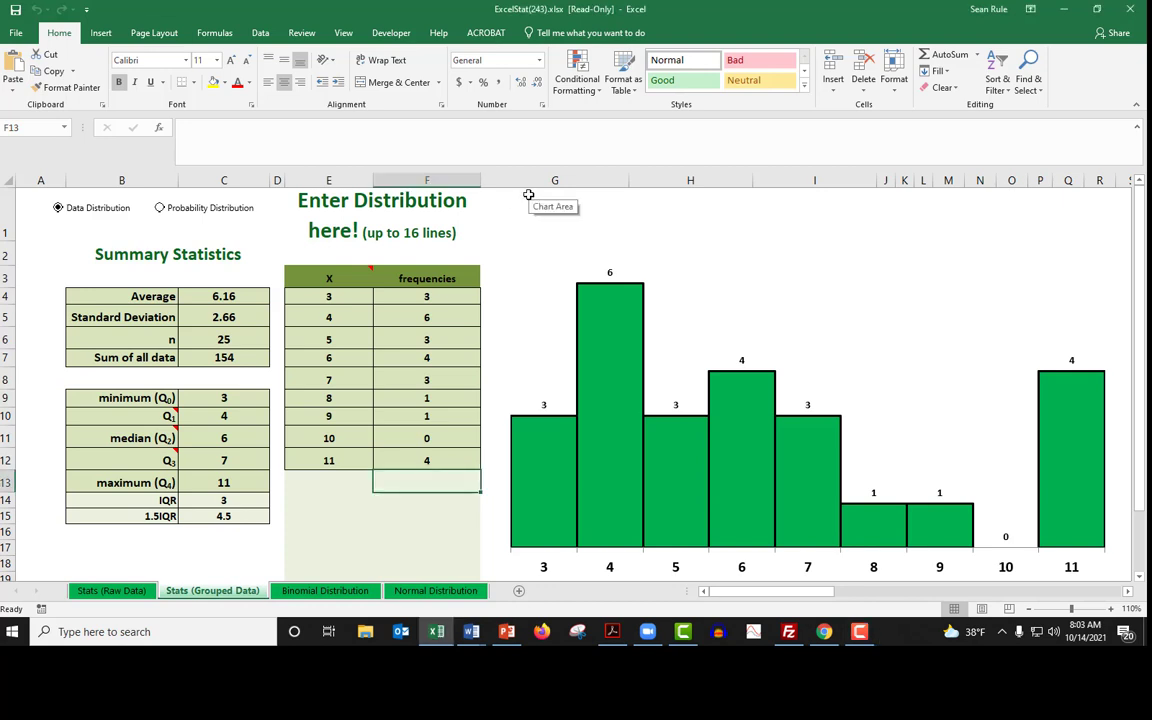
# Switch to Firefox and search Google Images for "data in grouped distribution"
pyautogui.click(544, 632)
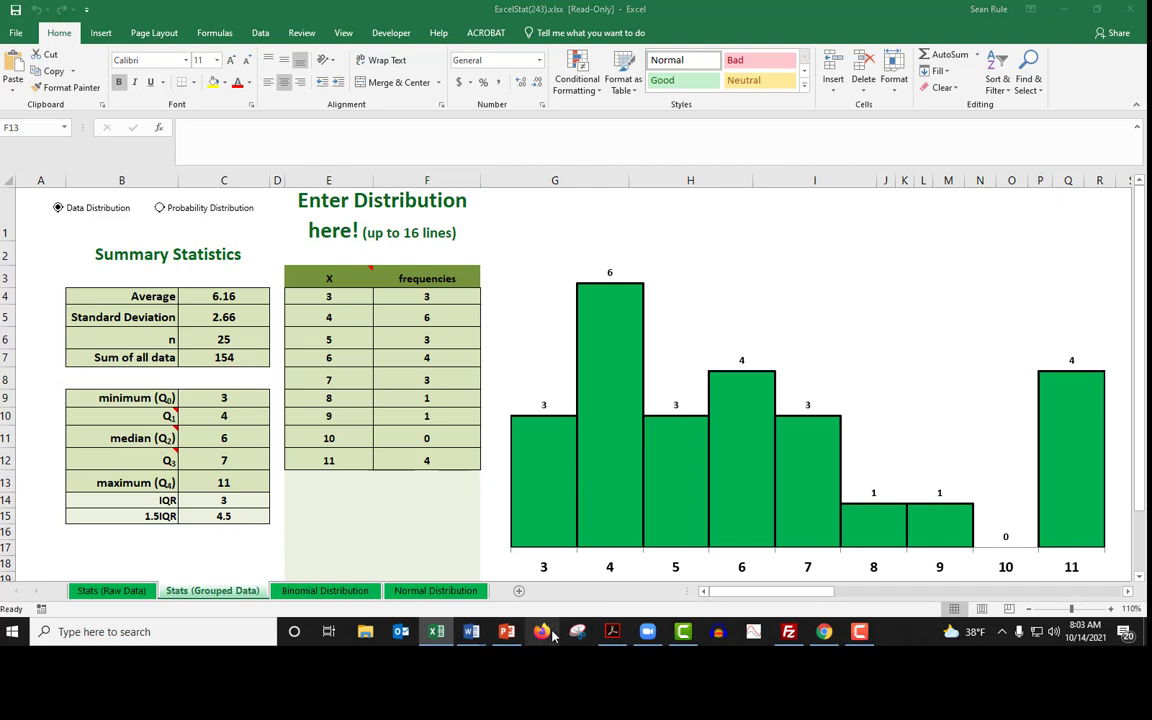
pyautogui.click(447, 291)
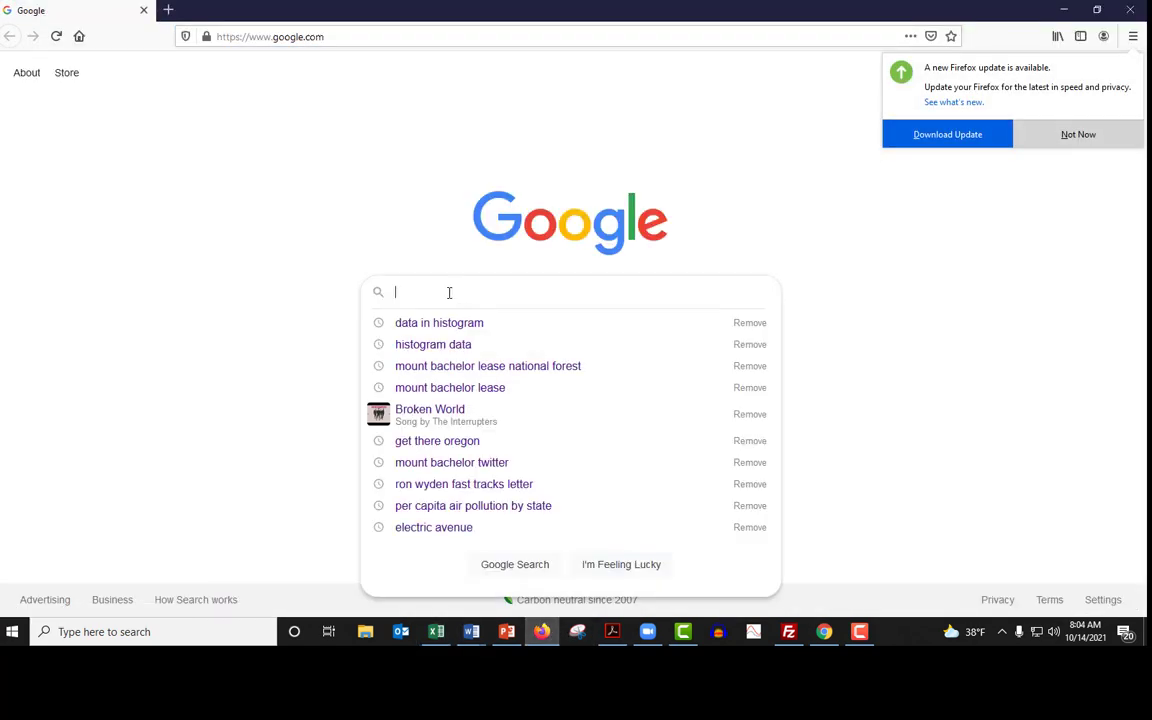
pyautogui.write('data in g')
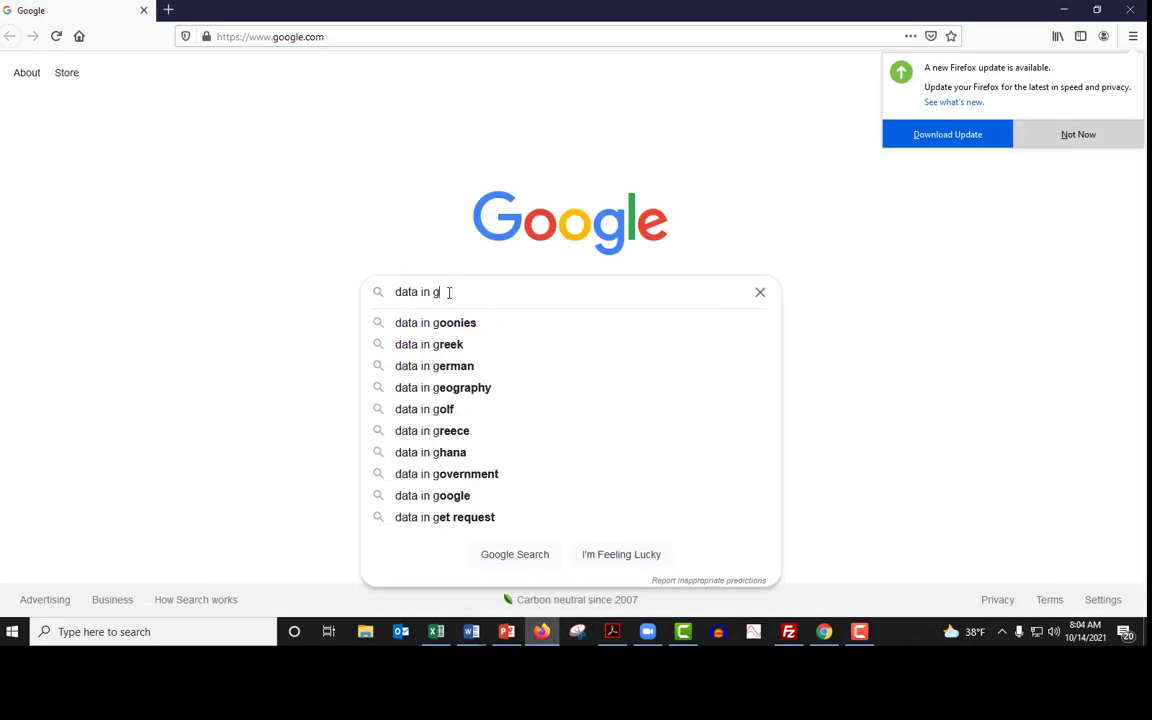
pyautogui.write('rouped disitribution')
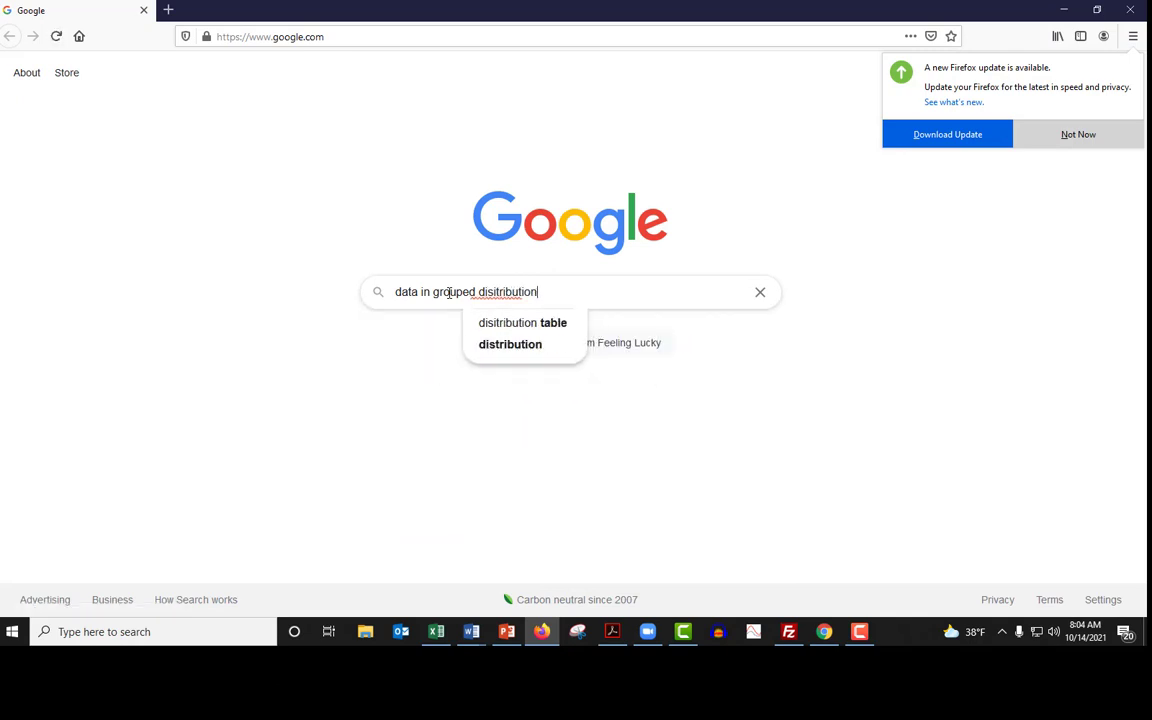
pyautogui.press('Return')
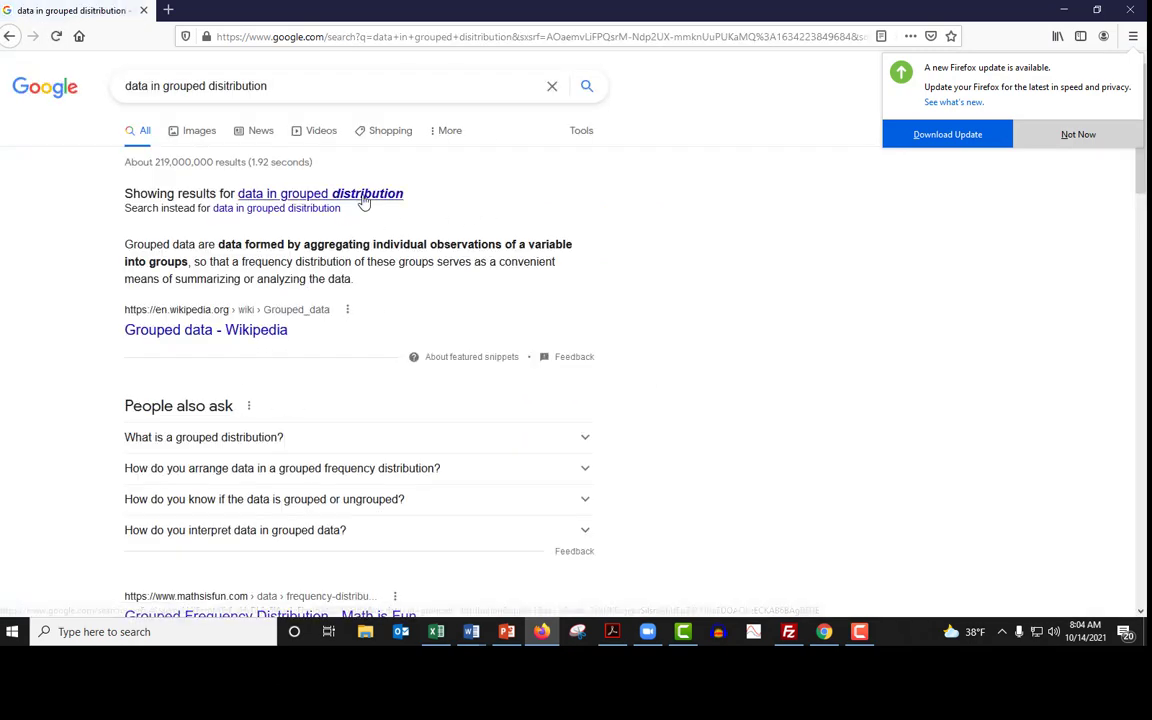
pyautogui.click(360, 194)
pyautogui.click(187, 137)
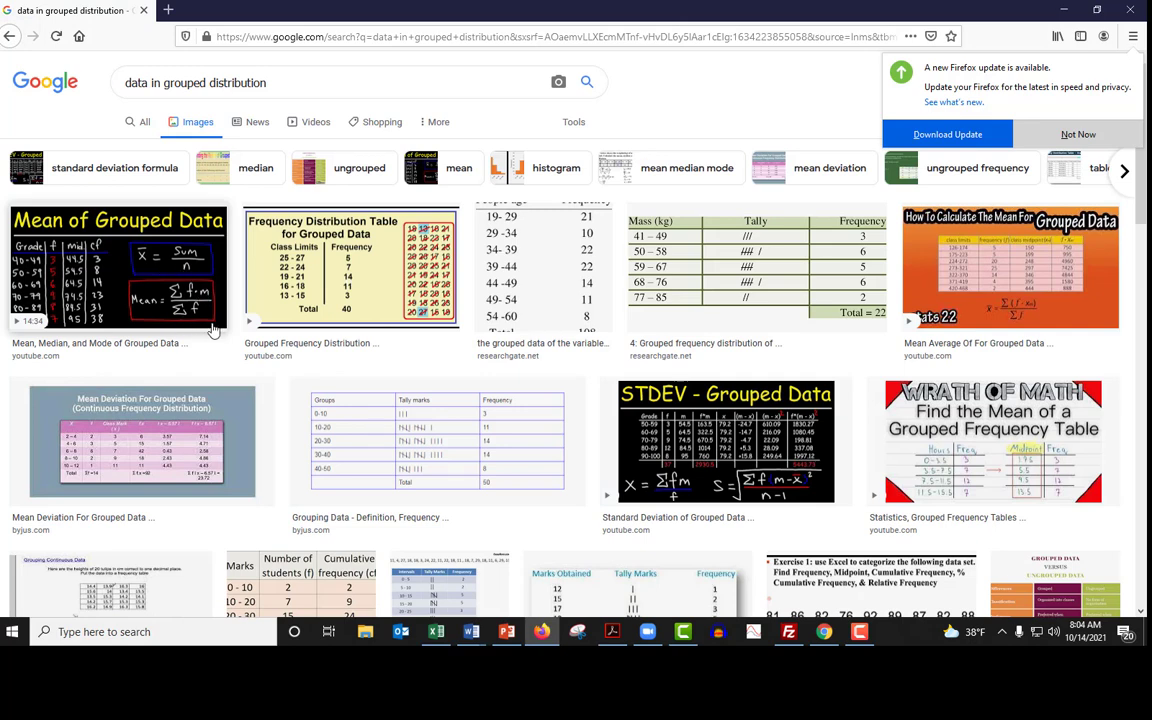
# Open the ResearchGate source page of the people age frequency table and examine its age classes and frequencies
pyautogui.click(484, 288)
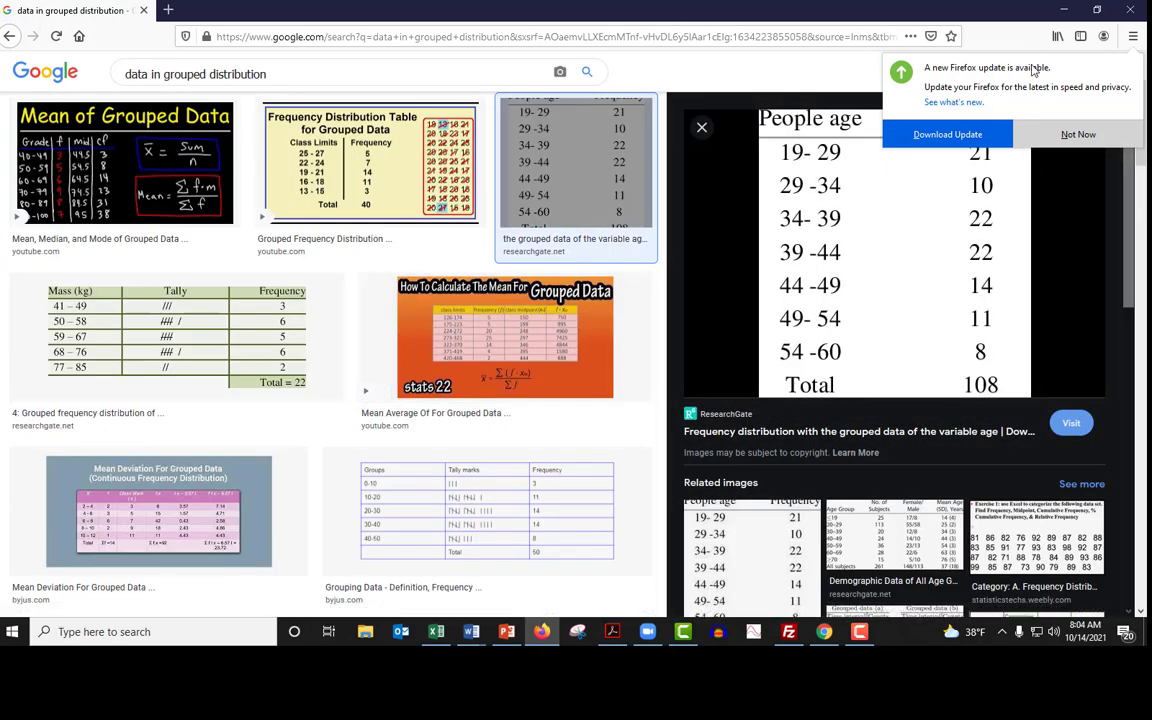
pyautogui.click(1077, 134)
pyautogui.click(881, 268)
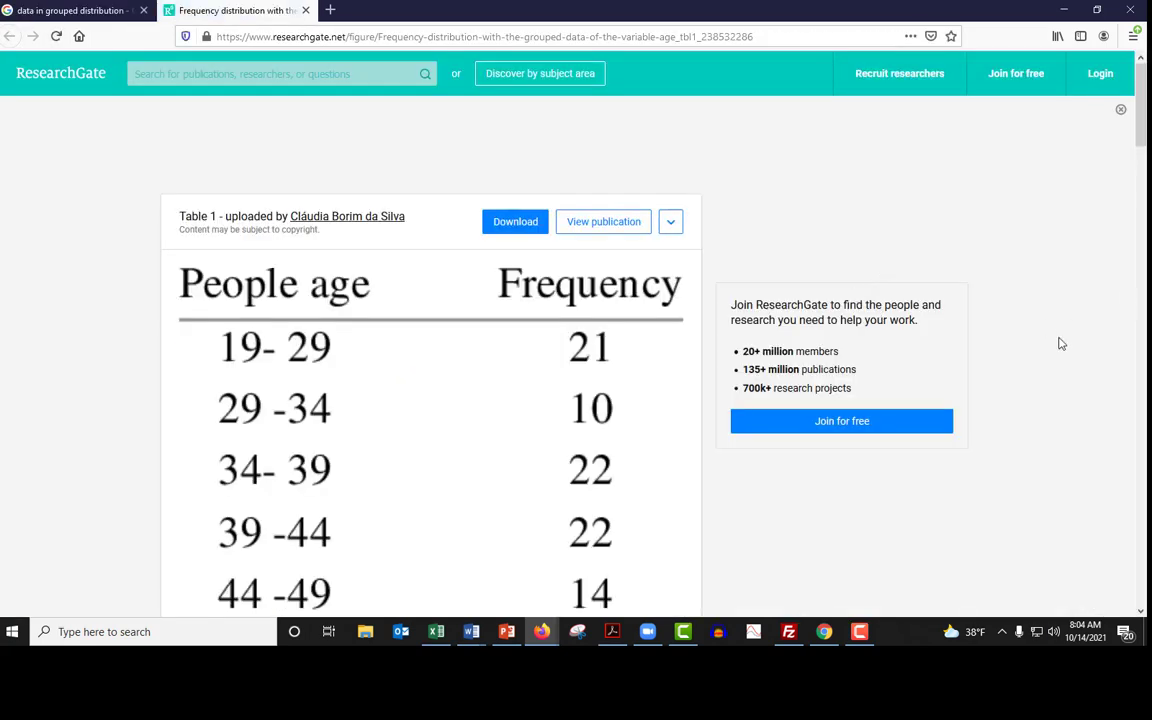
pyautogui.scroll(-3, 959, 386)
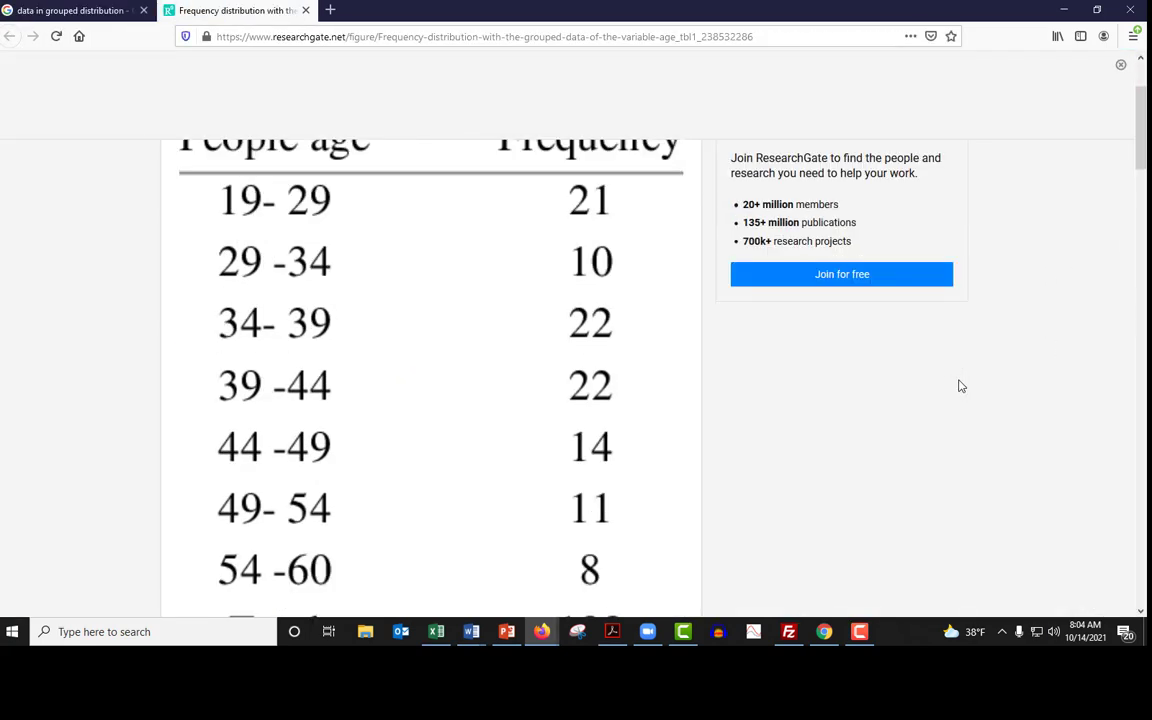
pyautogui.scroll(2, 959, 386)
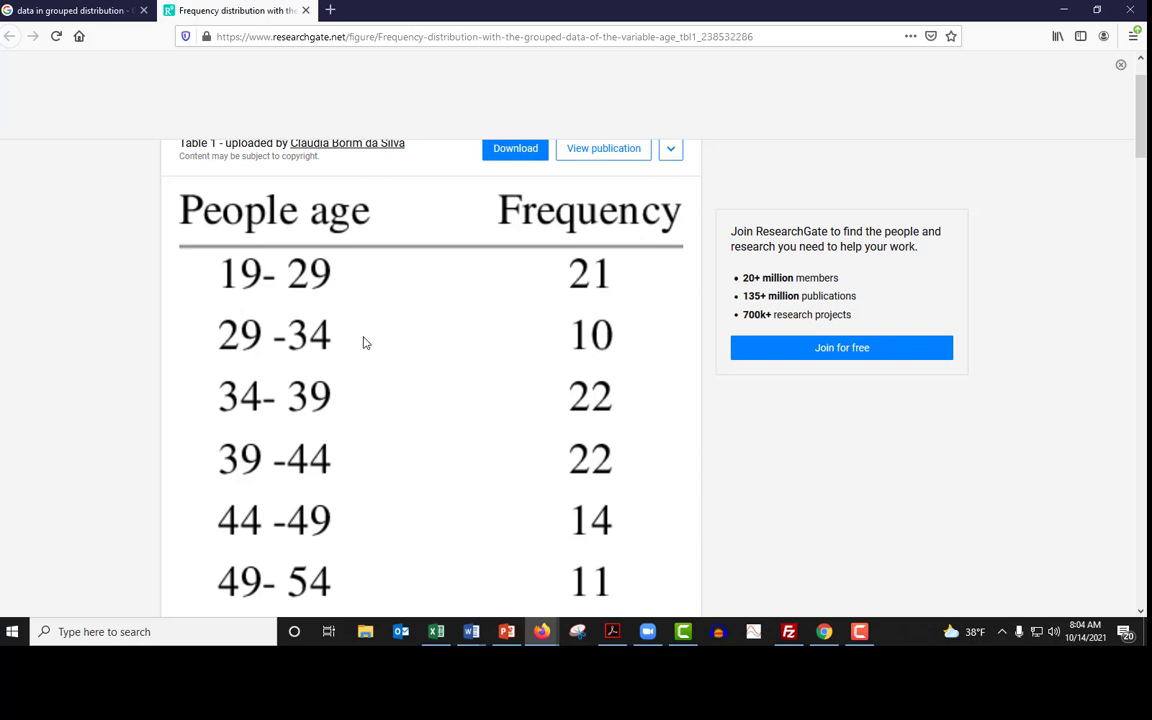
pyautogui.scroll(-2, 511, 390)
pyautogui.scroll(-4, 511, 390)
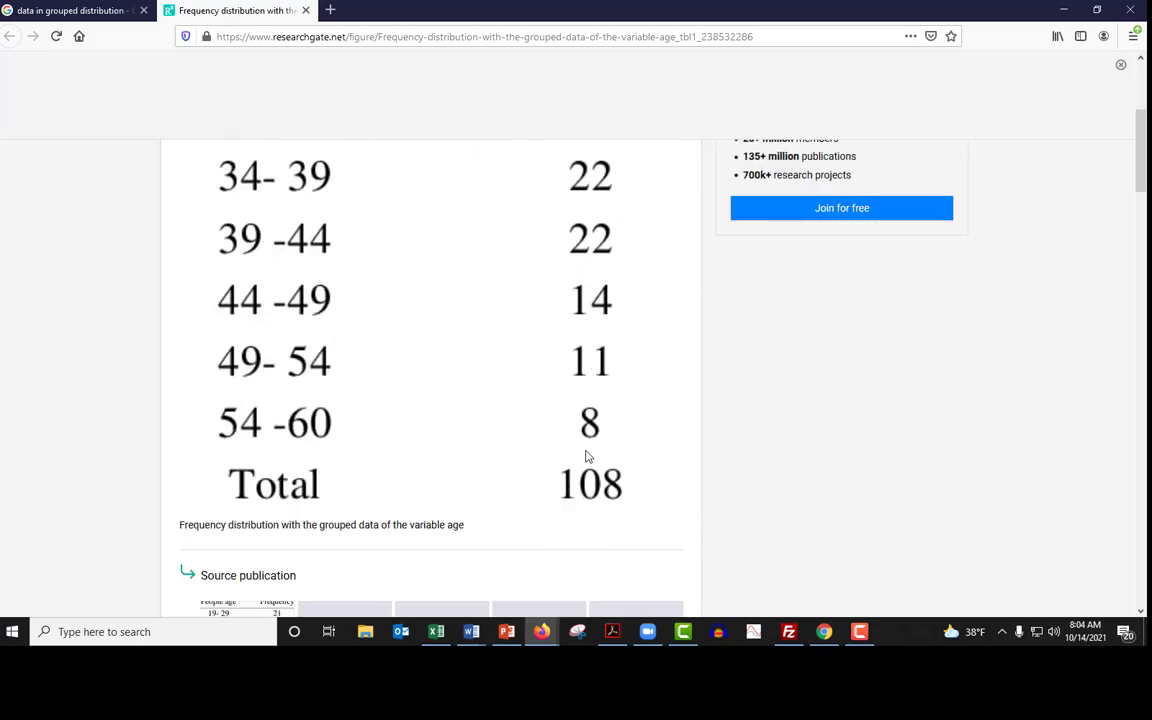
pyautogui.scroll(1, 598, 487)
pyautogui.scroll(1, 600, 490)
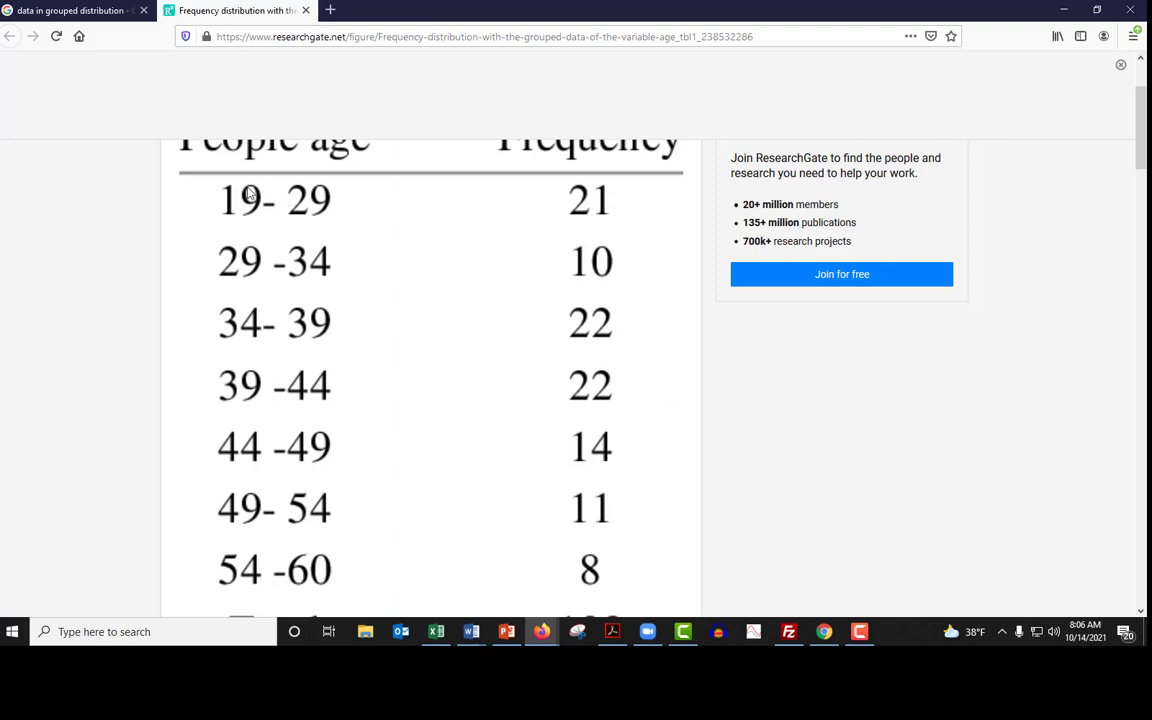
# Switch to Excel, recheck the first age class in the Firefox table, and set the first X value in cell E4 to 24
pyautogui.click(436, 631)
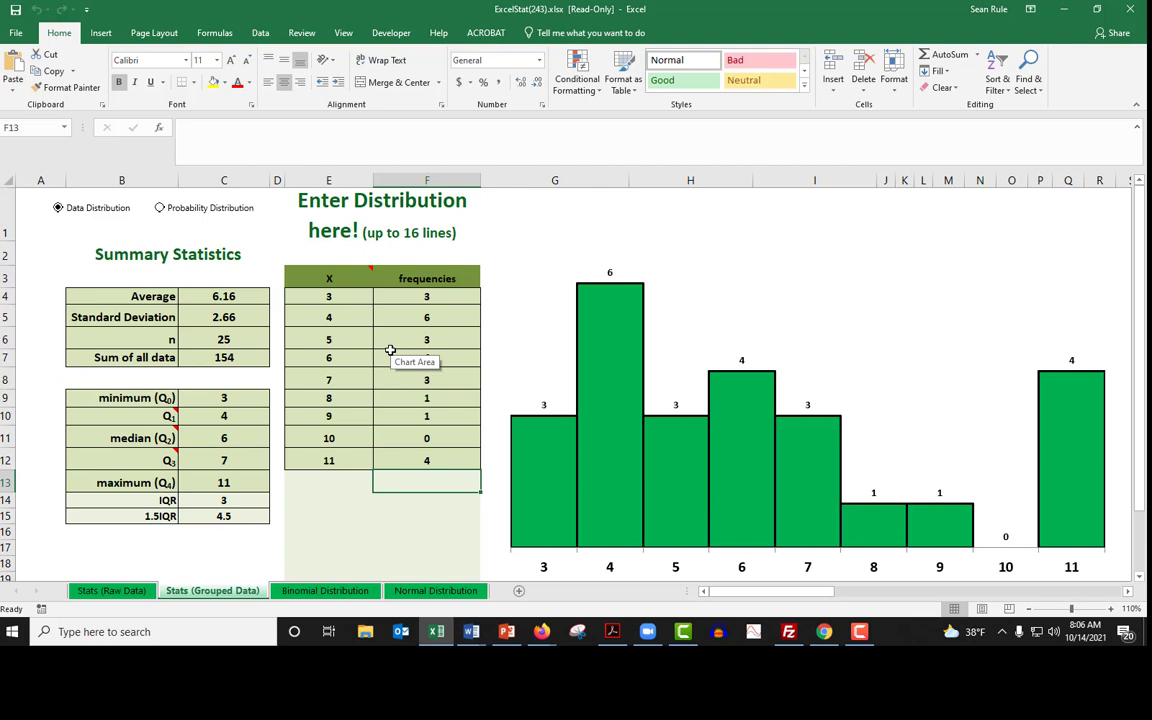
pyautogui.moveTo(538, 640)
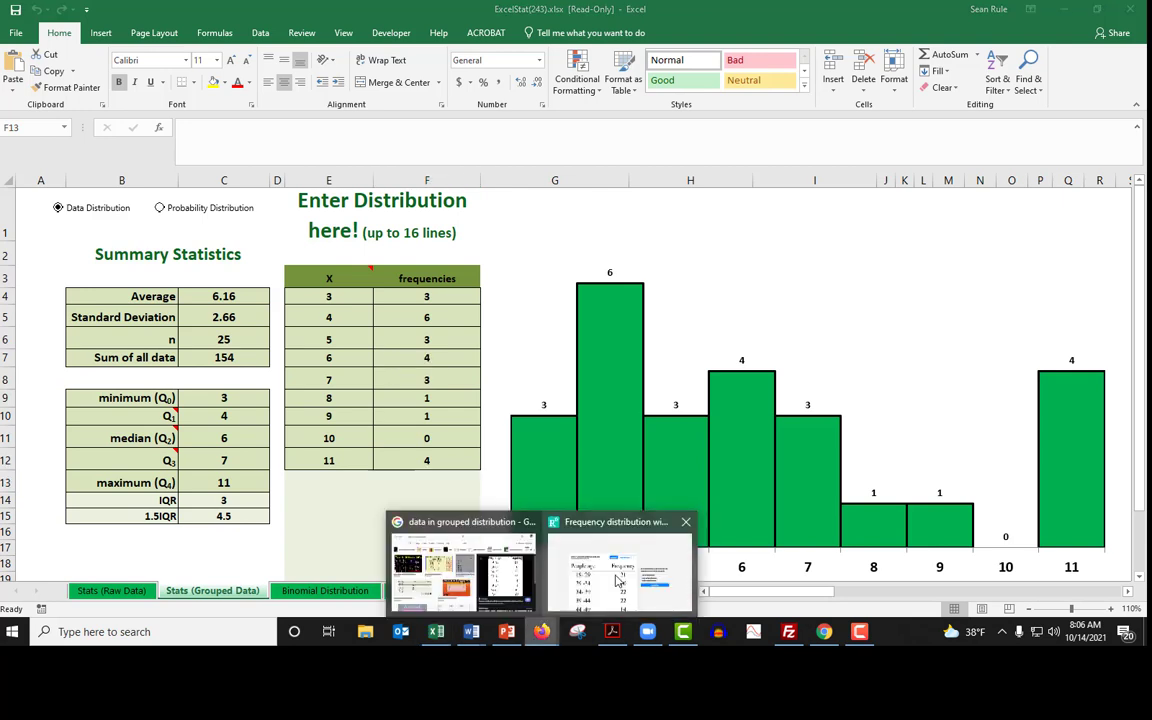
pyautogui.click(557, 522)
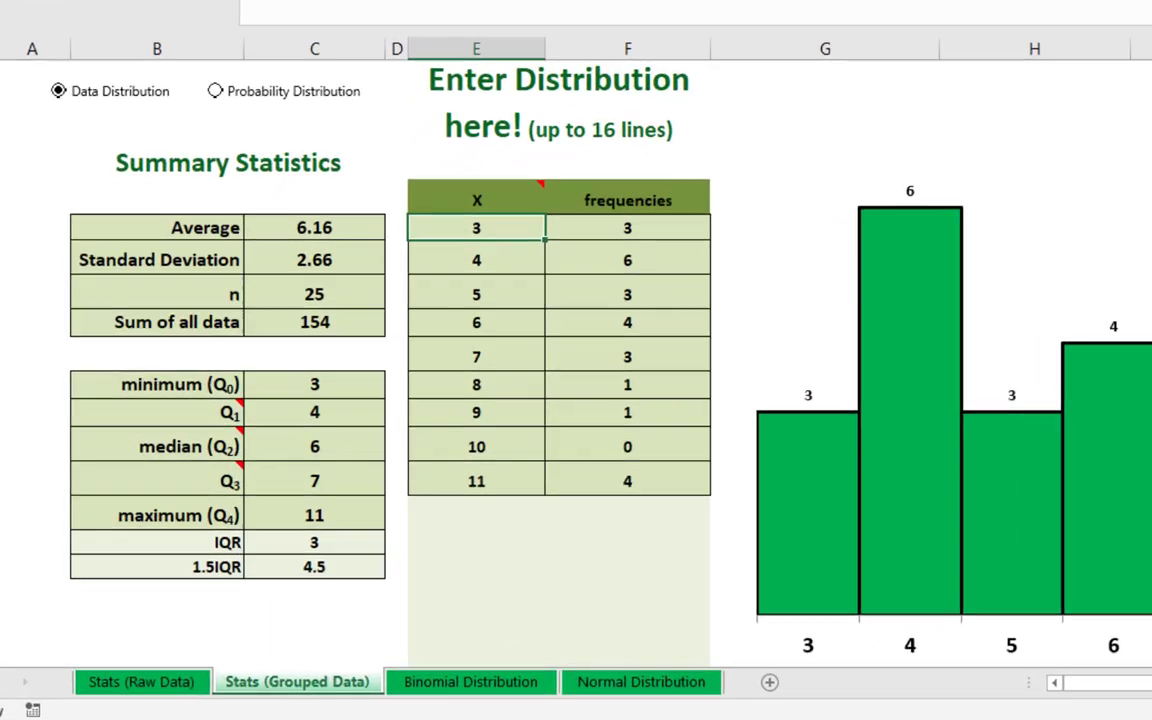
pyautogui.write('24')
pyautogui.press('Return')
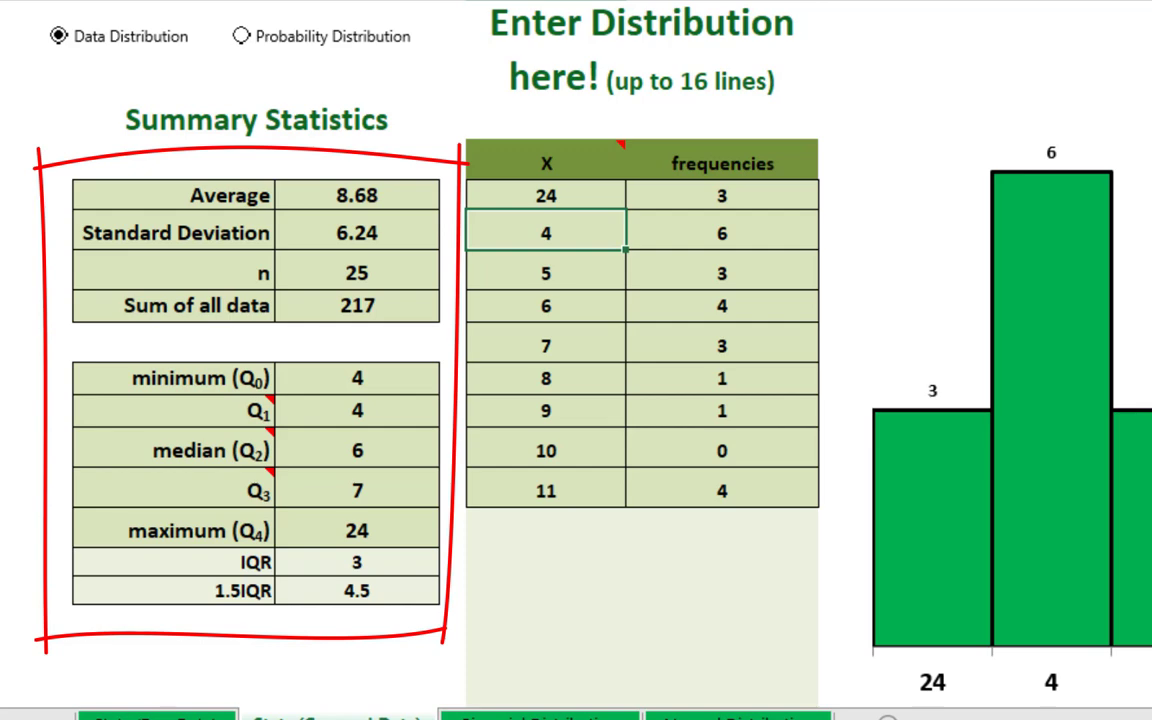
# Check the second age class in the Firefox table and enter its midpoint formula =(29+34)/2 in cell E5 in Excel
pyautogui.click(925, 718)
pyautogui.click(1000, 702)
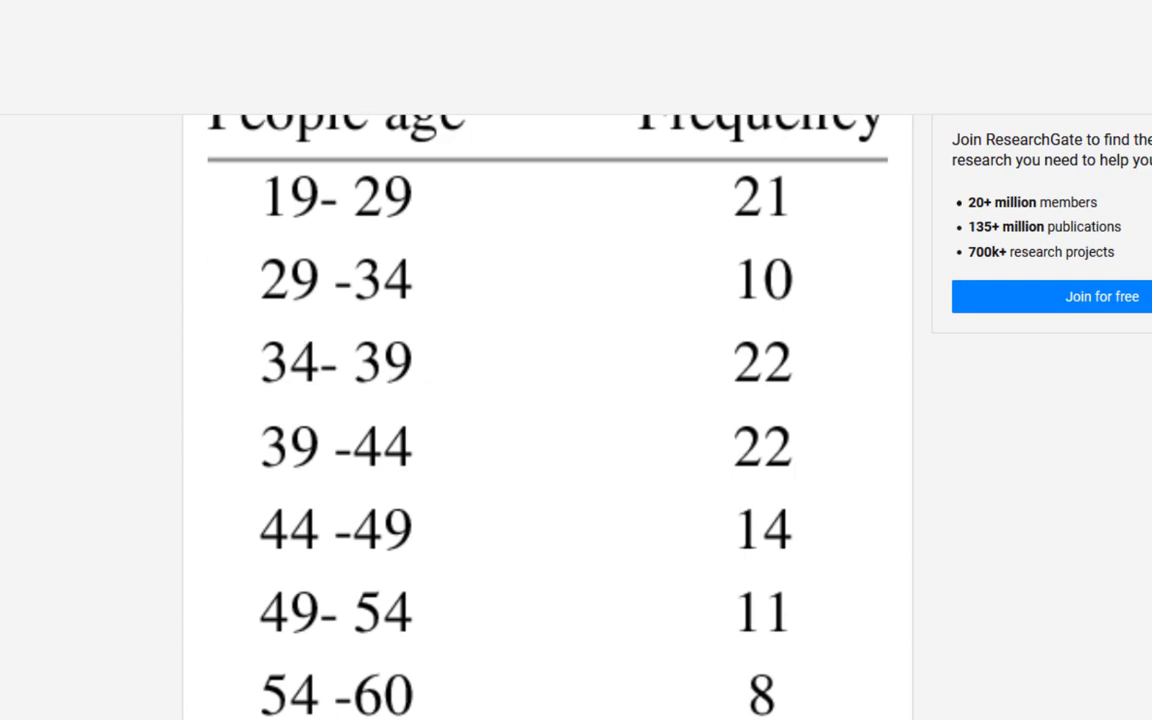
pyautogui.click(553, 672)
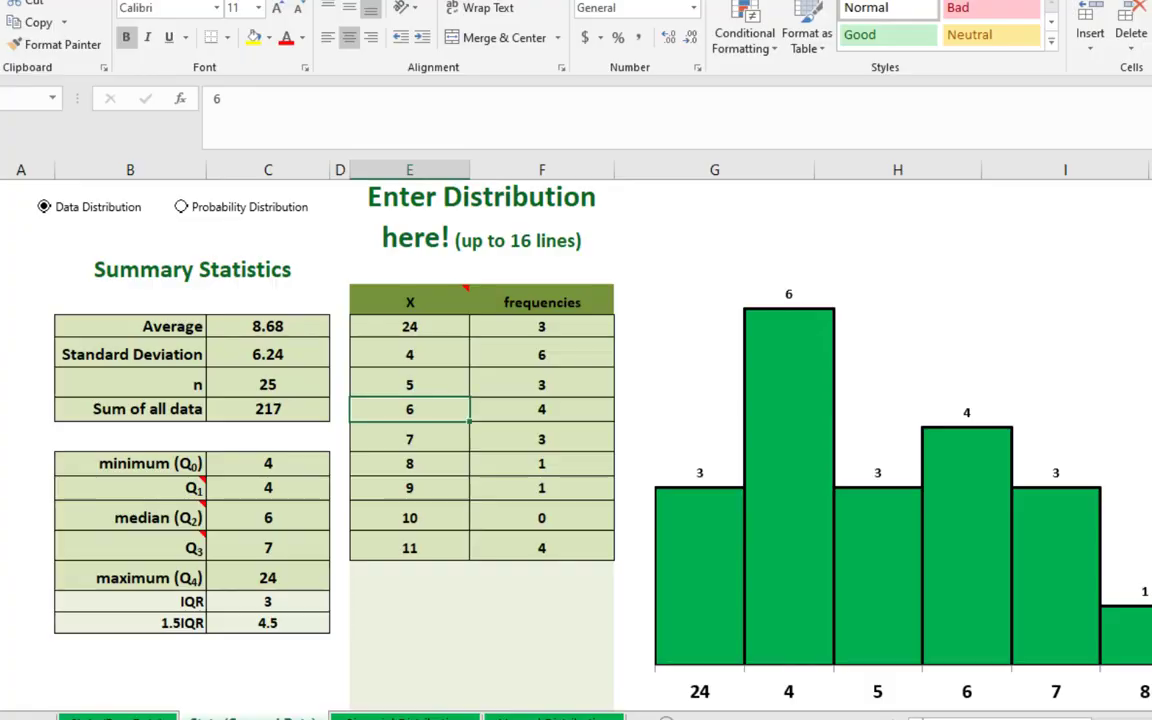
pyautogui.click(416, 353)
pyautogui.write('=')
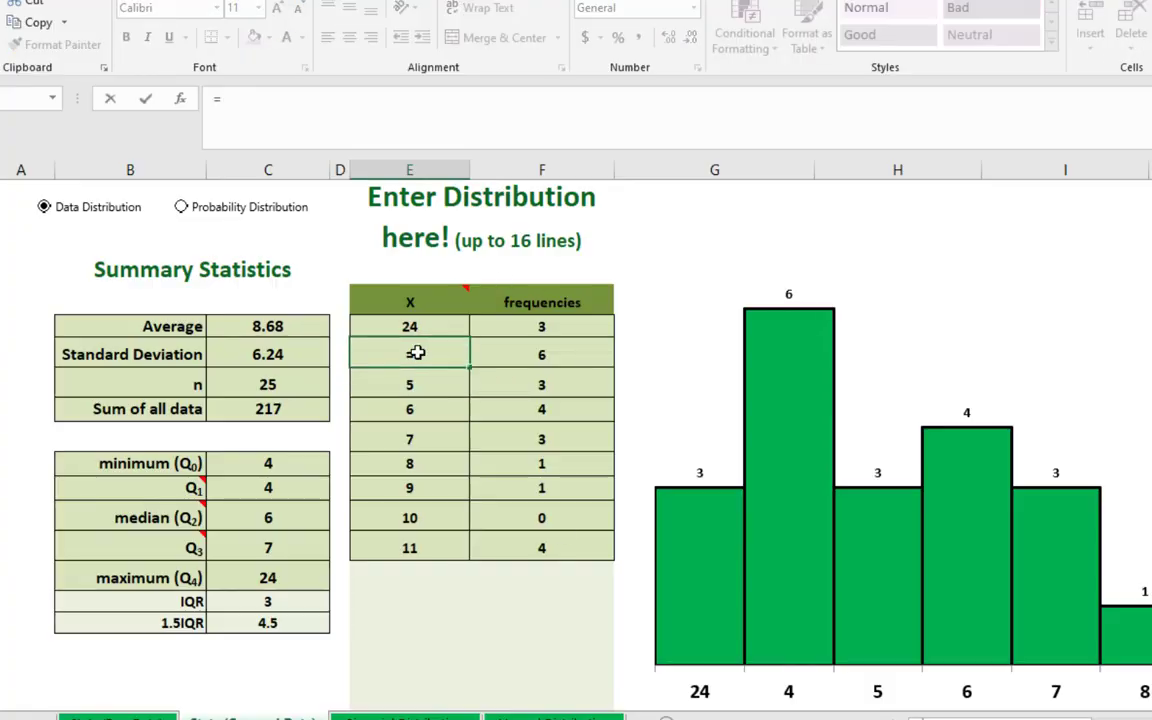
pyautogui.write('(29+')
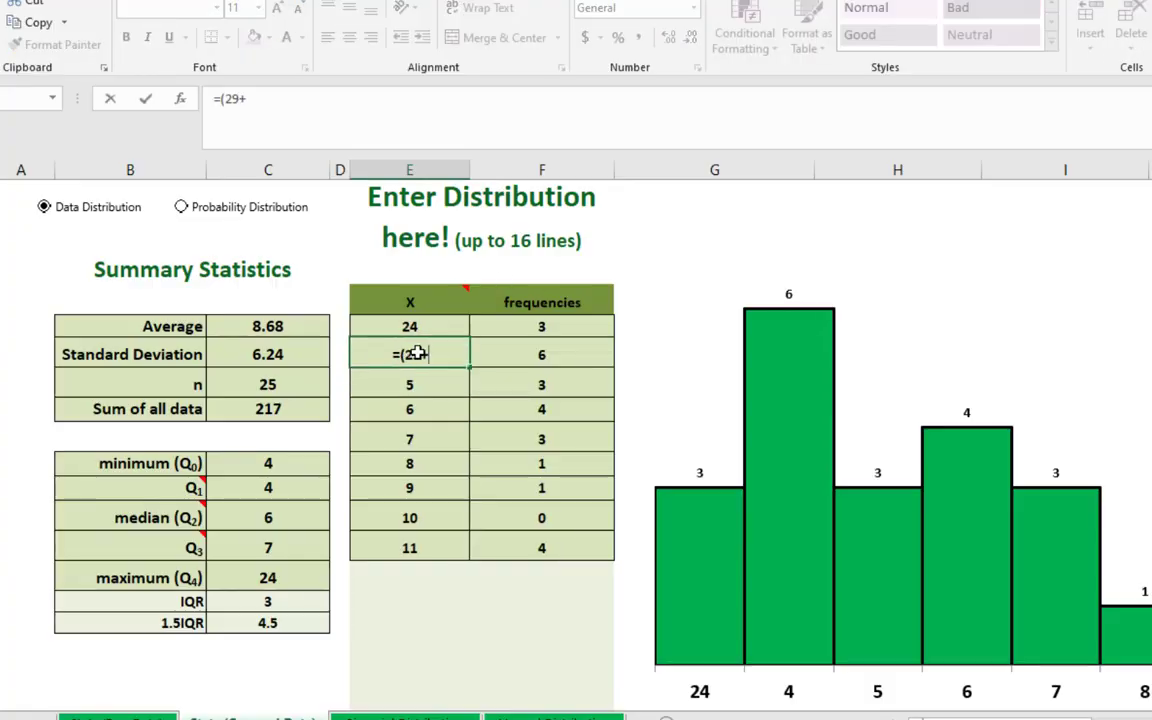
pyautogui.write('34)/2')
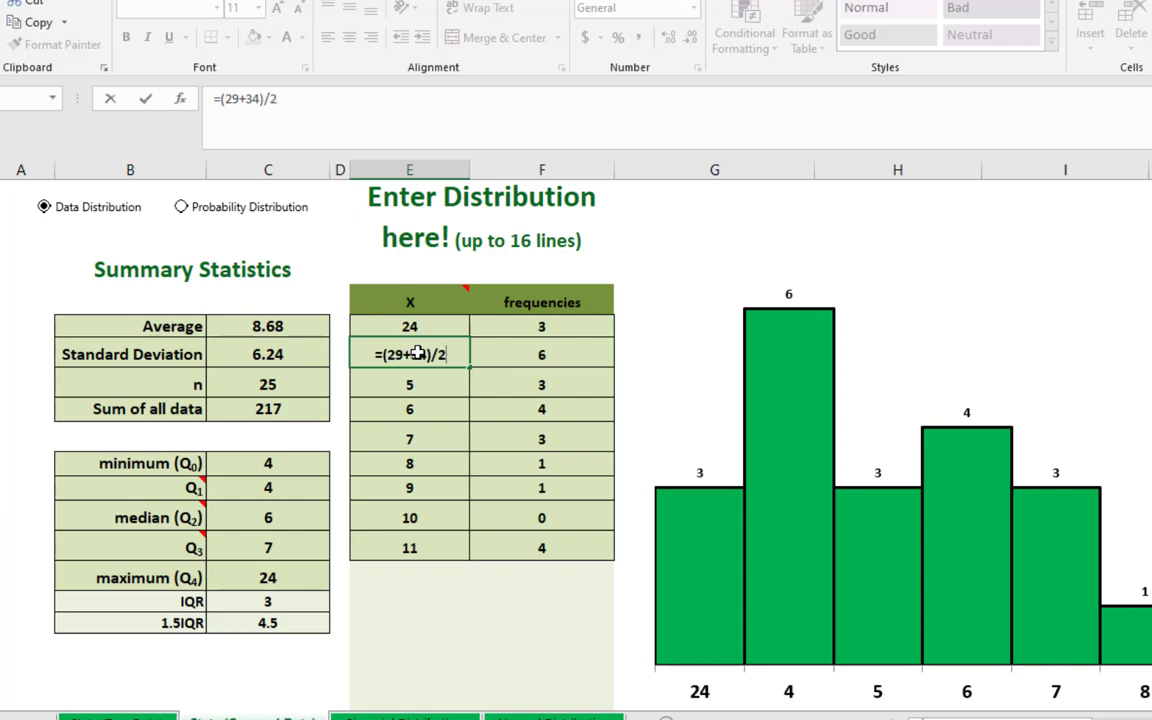
pyautogui.press('Return')
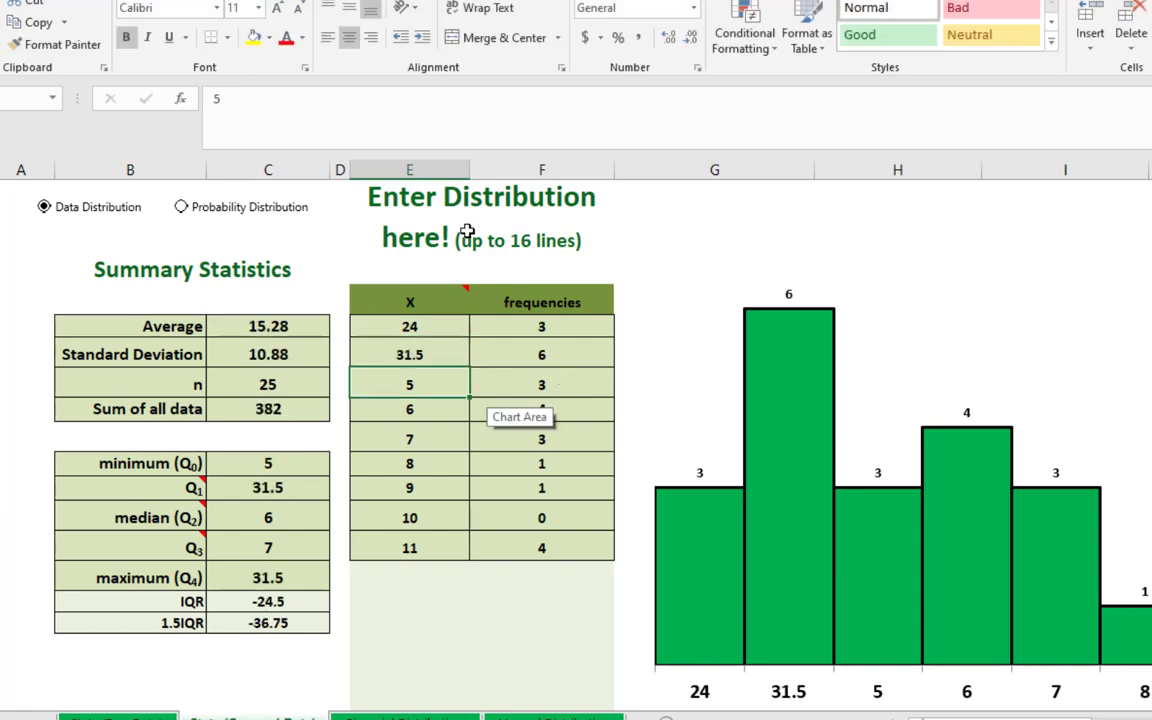
# Check the third age class in the Firefox table and enter its midpoint formula =(34+39)/2 in cell E6 in Excel
pyautogui.moveTo(640, 715)
pyautogui.click(797, 705)
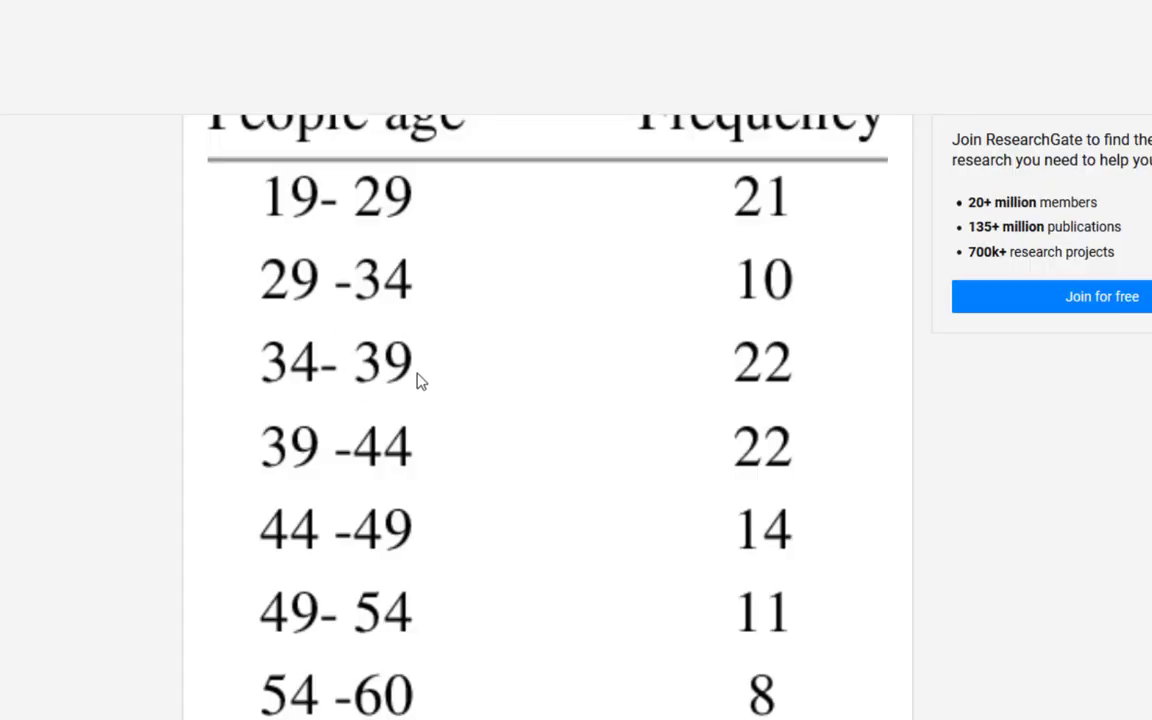
pyautogui.hotkey('alt', 'Tab')
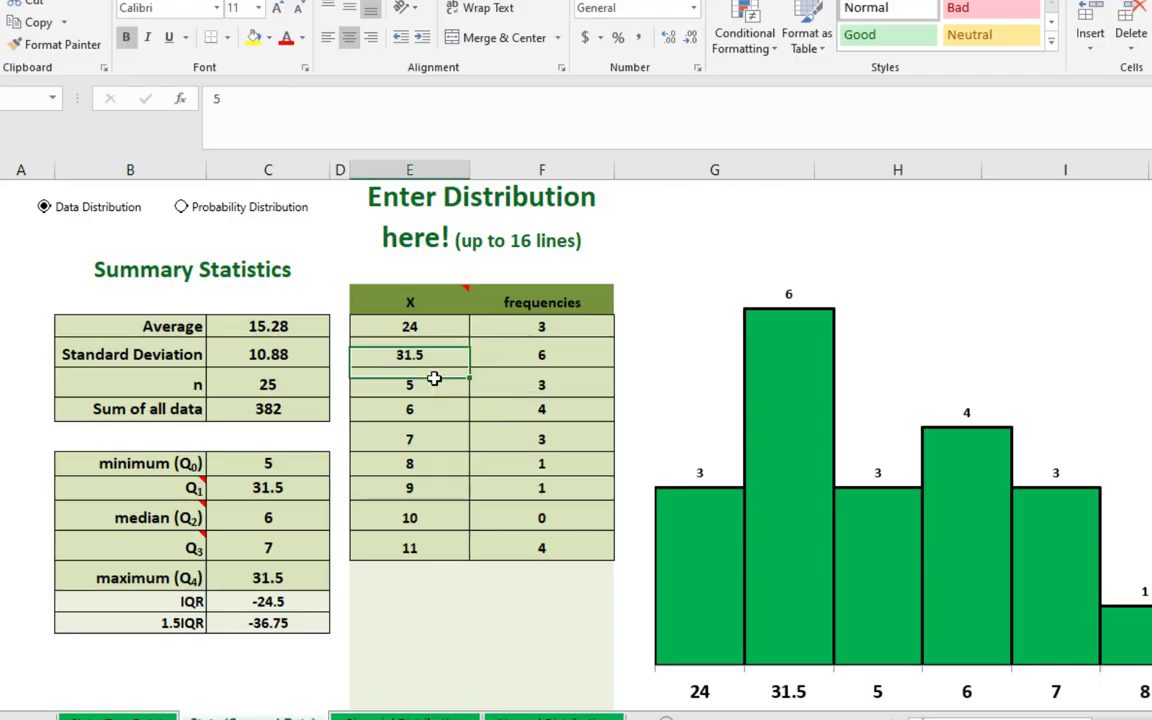
pyautogui.click(434, 379)
pyautogui.write('=')
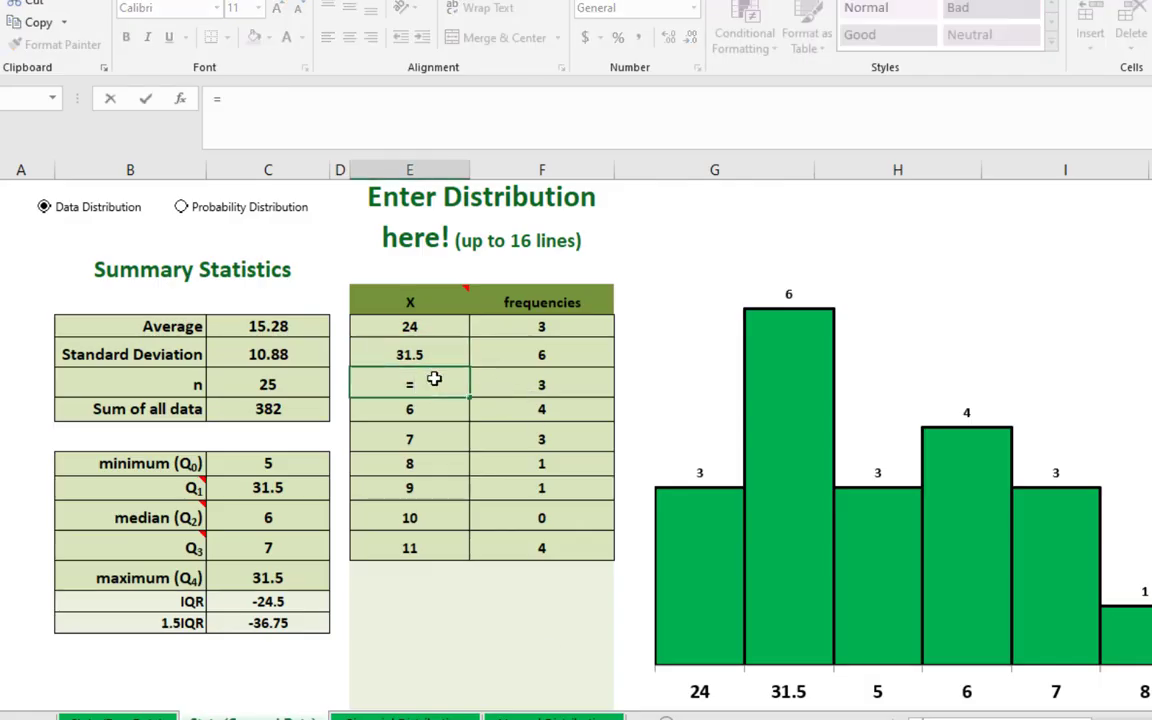
pyautogui.write('(39+44)')
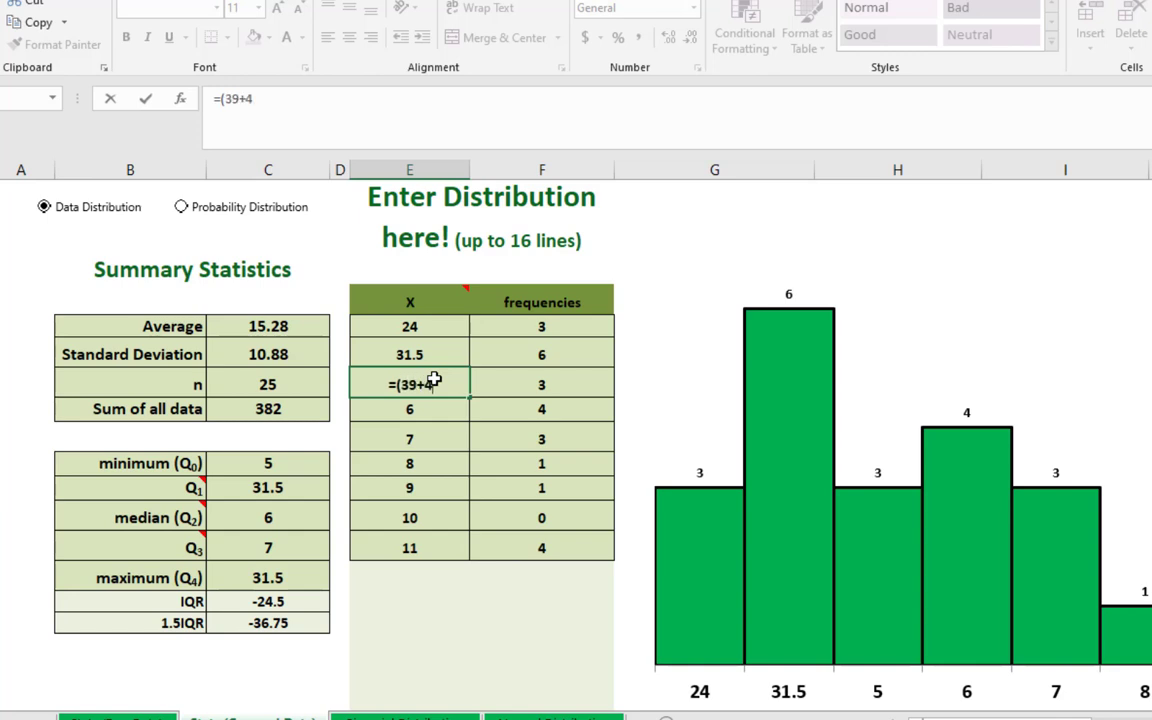
pyautogui.press('BackSpace')
pyautogui.press('BackSpace')
pyautogui.press('BackSpace')
pyautogui.press('BackSpace')
pyautogui.press('BackSpace')
pyautogui.press('BackSpace')
pyautogui.click(788, 705)
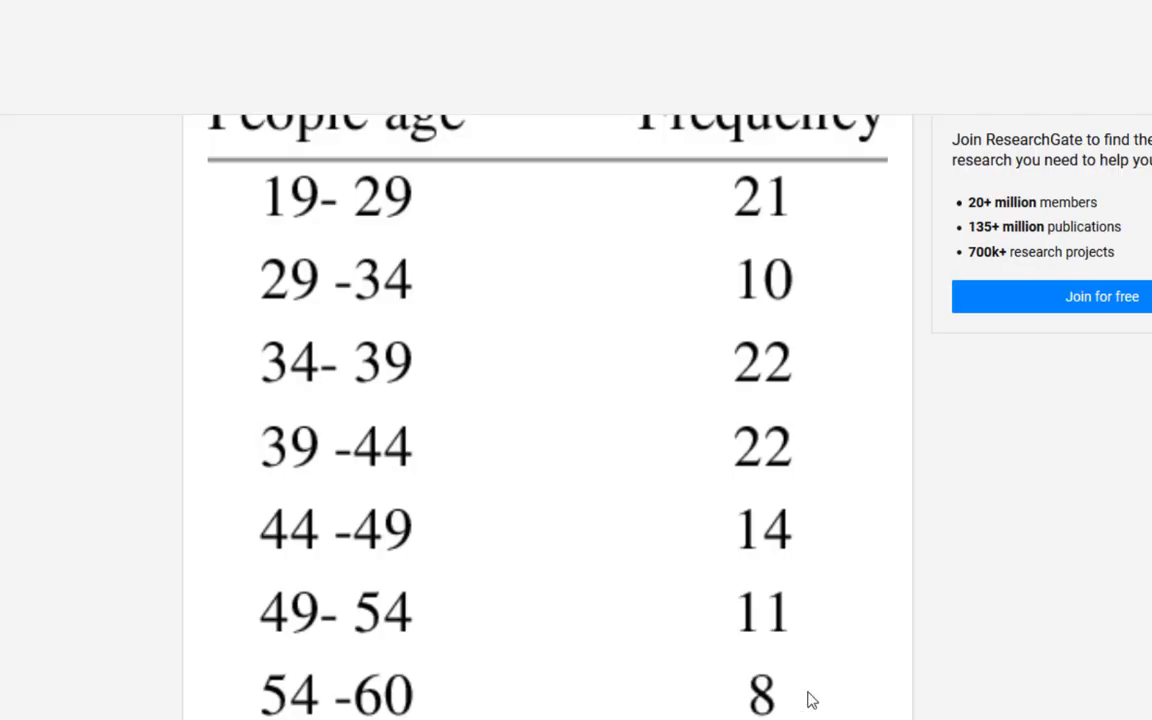
pyautogui.hotkey('alt', 'Tab')
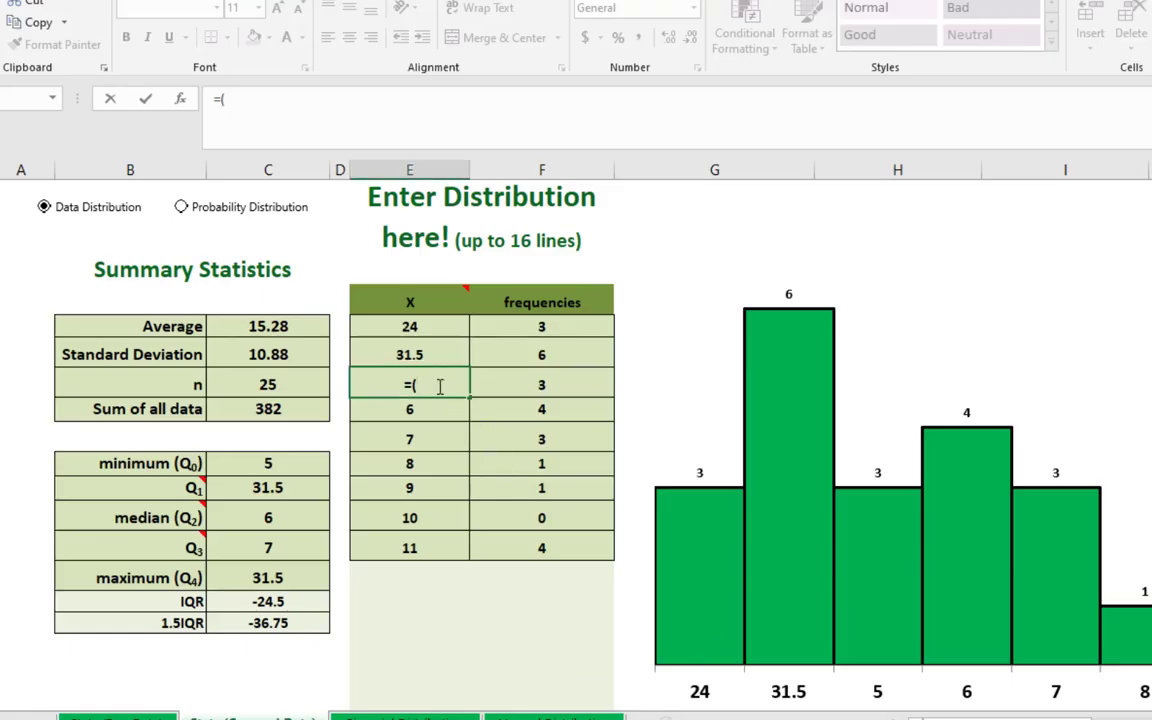
pyautogui.write('34+39)/2')
pyautogui.press('Return')
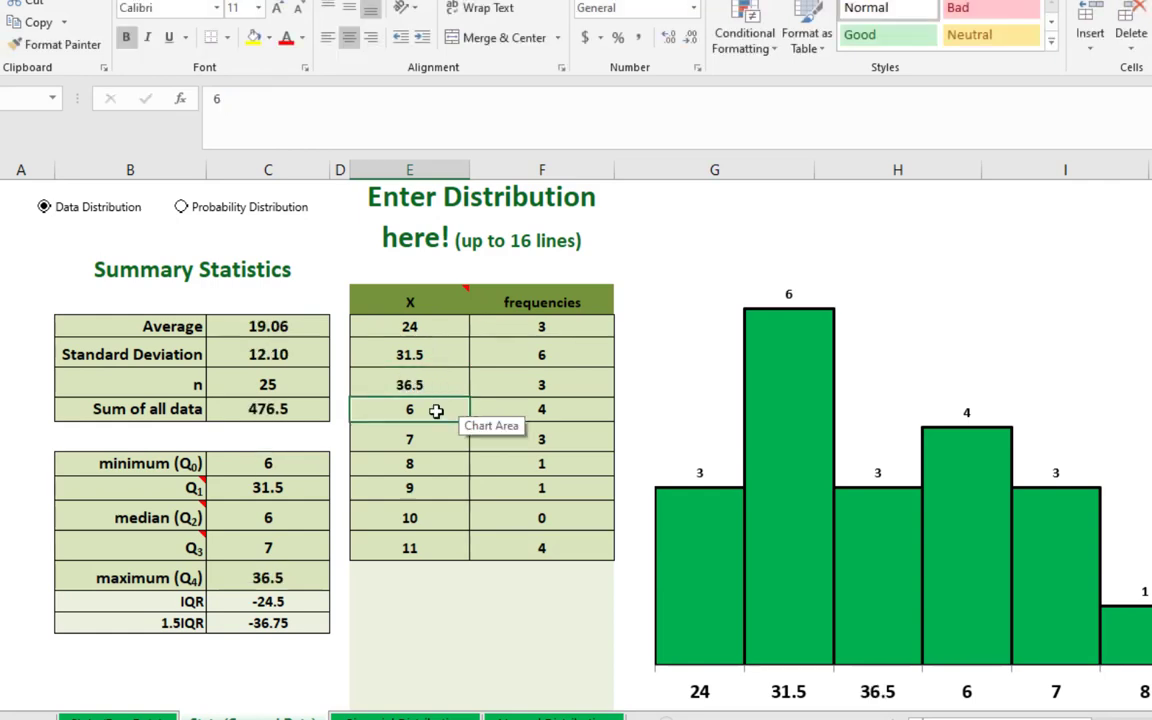
# Enter the next two class midpoints in the X column, 41.5 in cell E7 and 46.5 in cell E8
pyautogui.write('41.5')
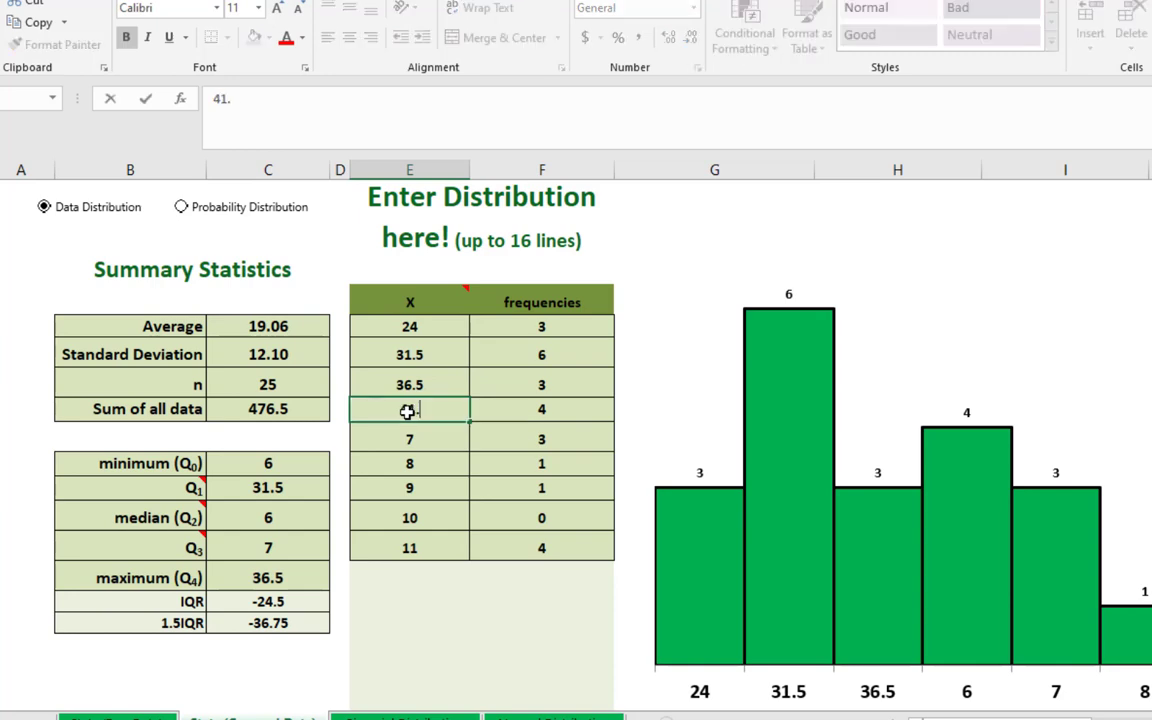
pyautogui.press('Return')
pyautogui.write('46.5')
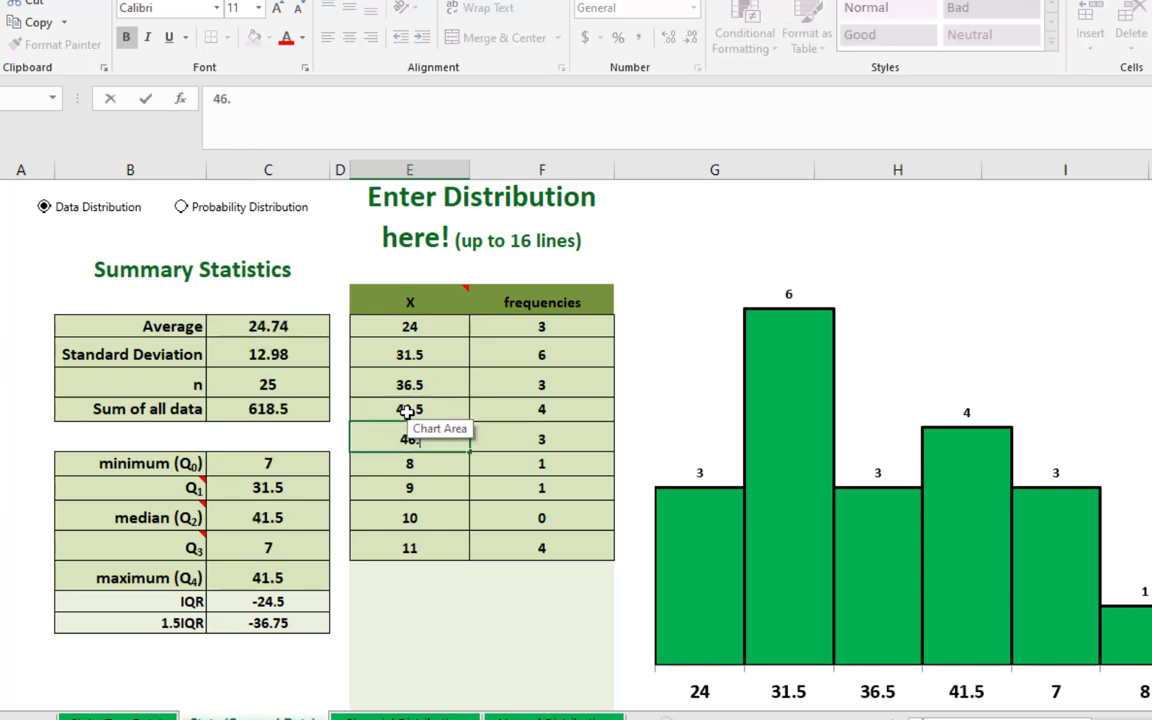
pyautogui.press('Return')
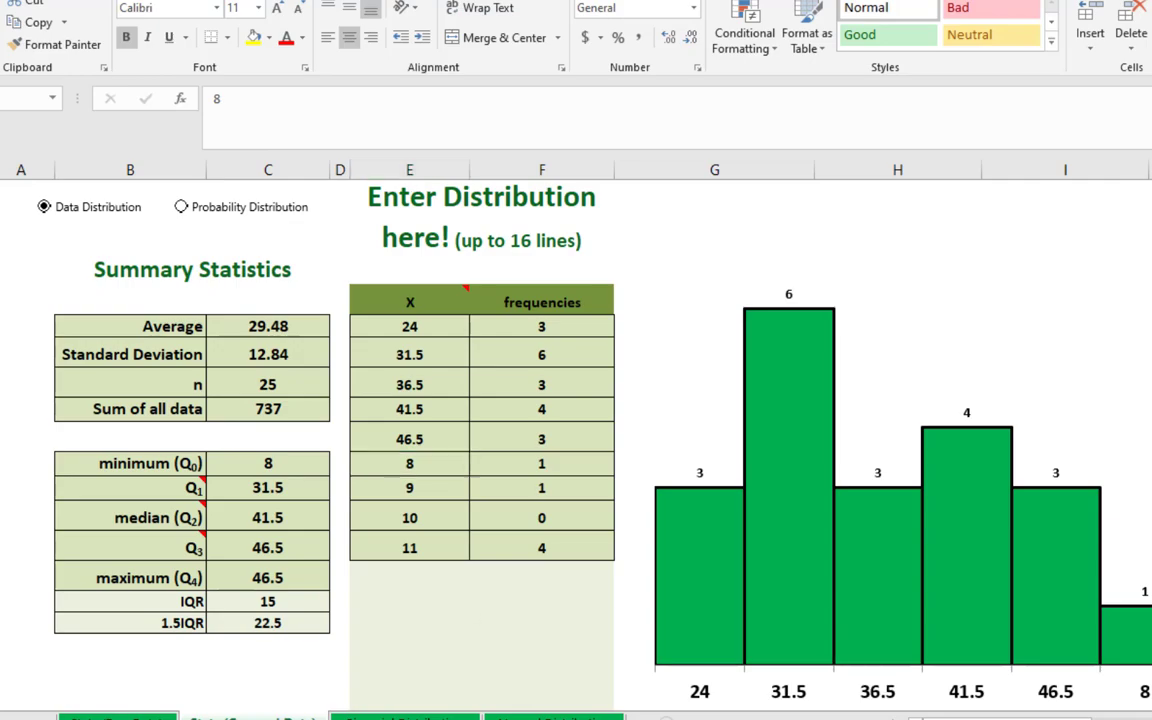
# Check the 49-54 age class in the Firefox table and enter its midpoint 51.5 in cell E9 in Excel
pyautogui.click(818, 705)
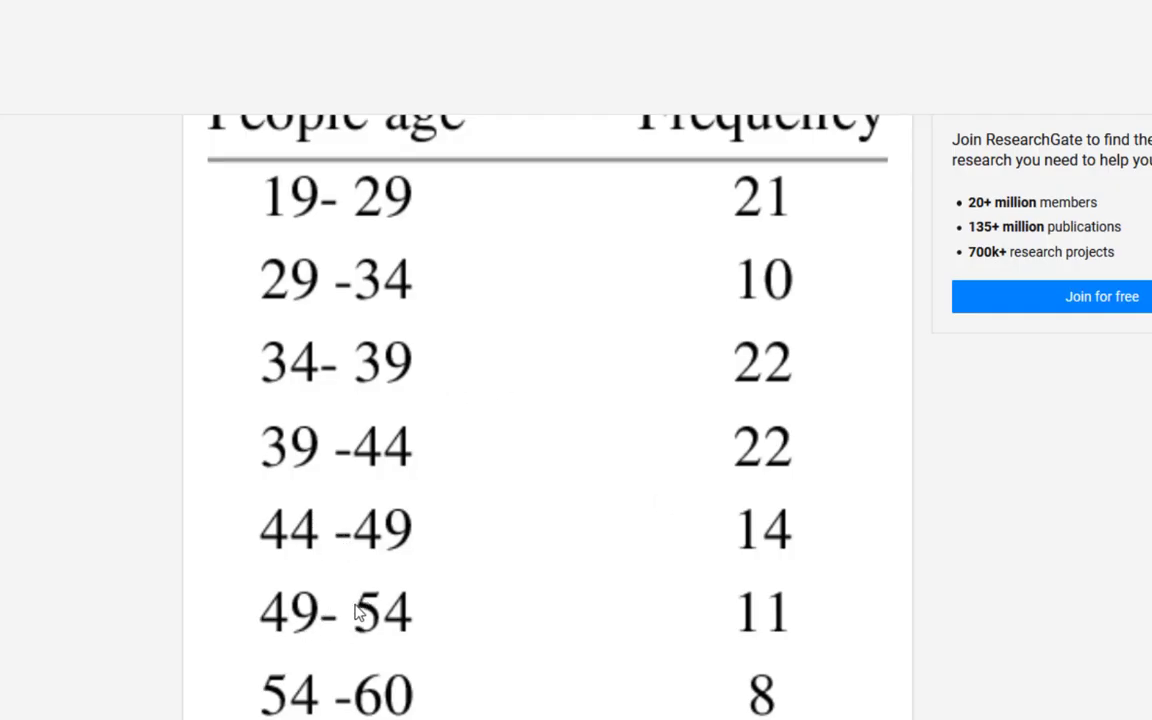
pyautogui.hotkey('alt', 'Tab')
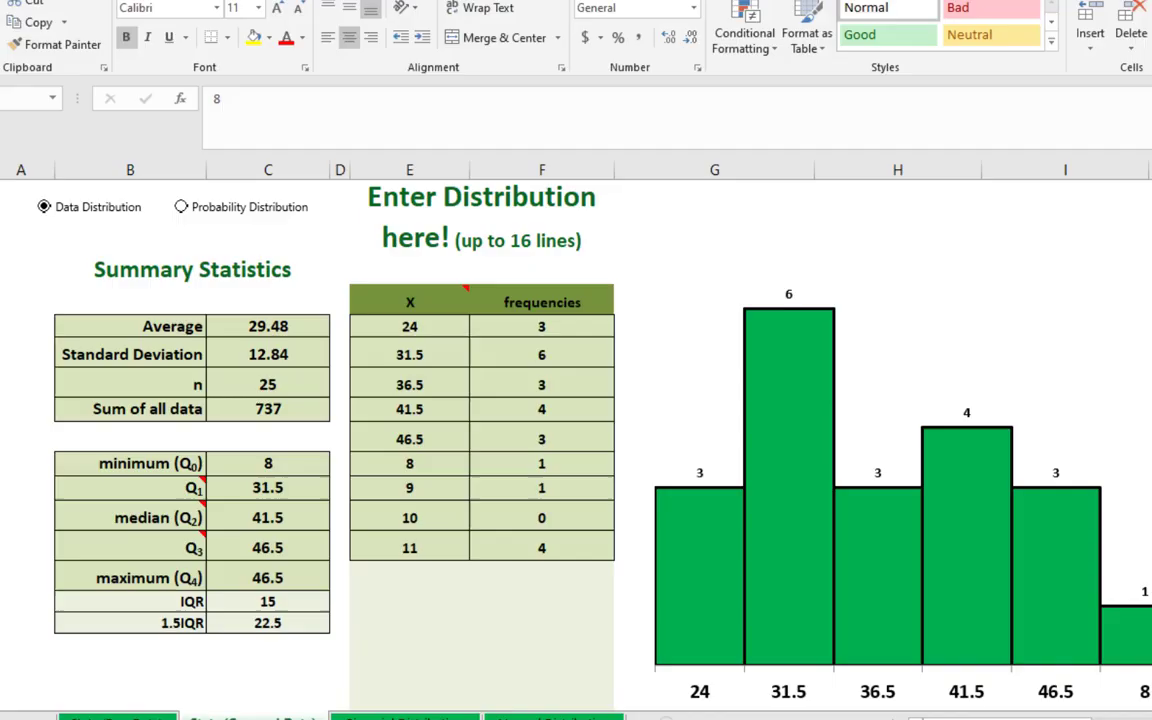
pyautogui.write('51.5')
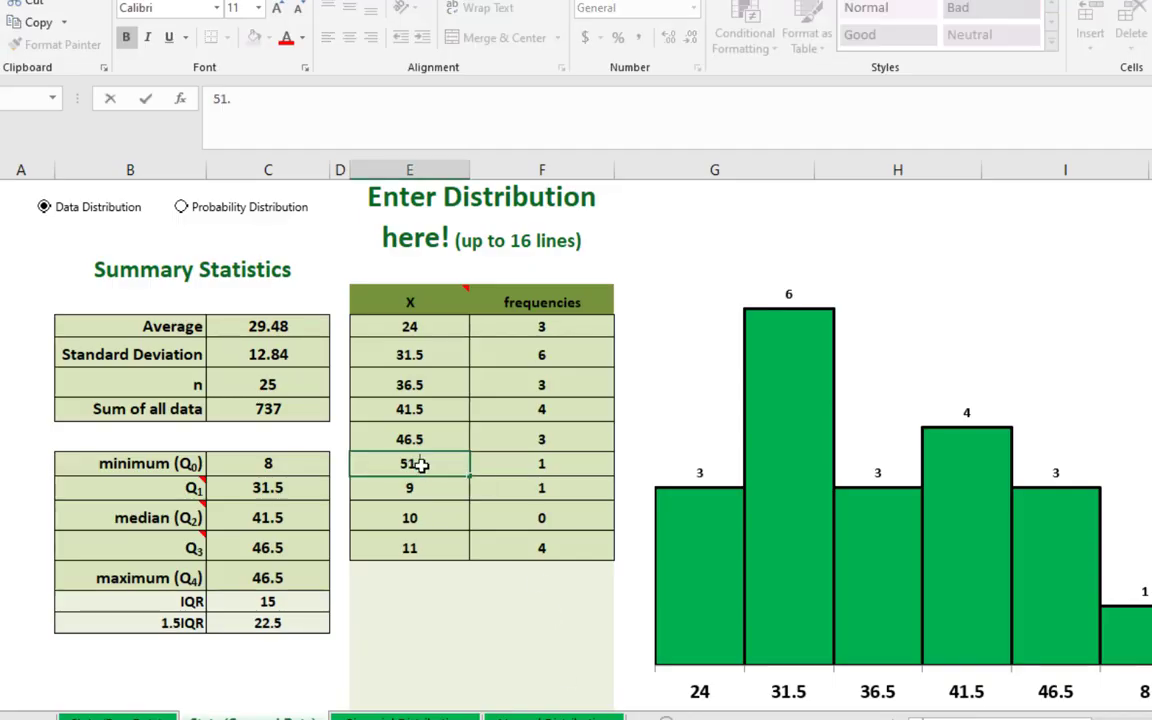
pyautogui.press('Return')
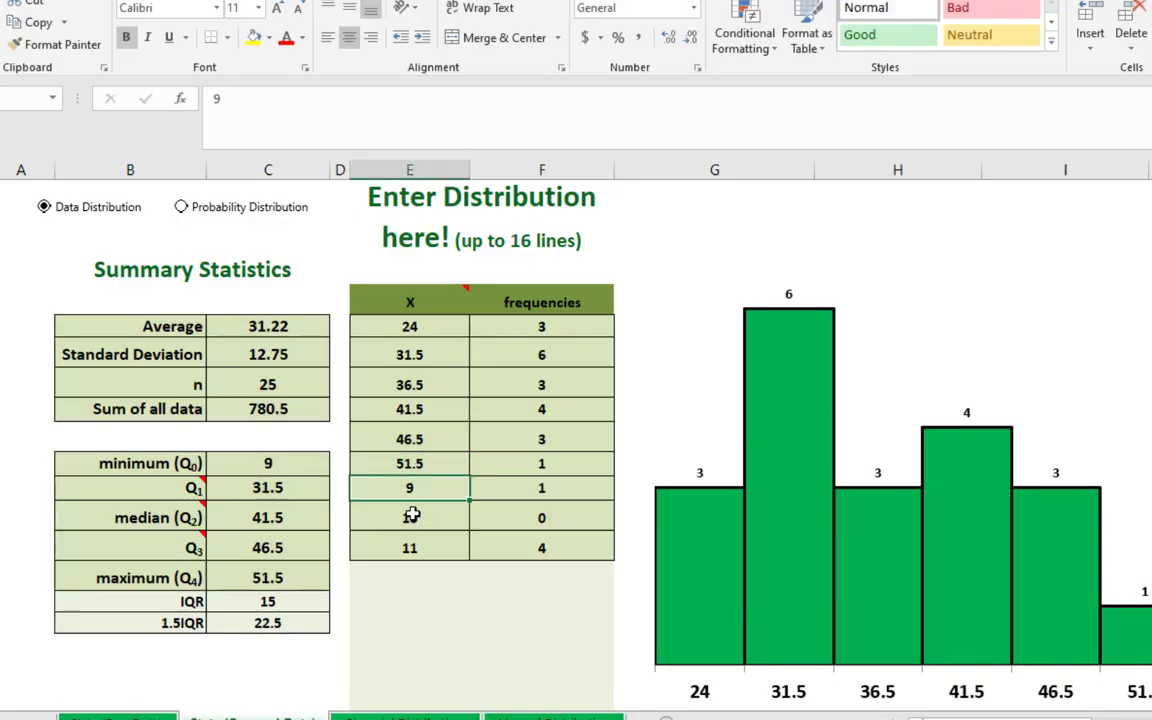
# Clear the leftover distribution rows in E11:F12 and select the midpoints in E5:E9 to review them
pyautogui.moveTo(411, 512); pyautogui.dragTo(522, 550)
pyautogui.press('Delete')
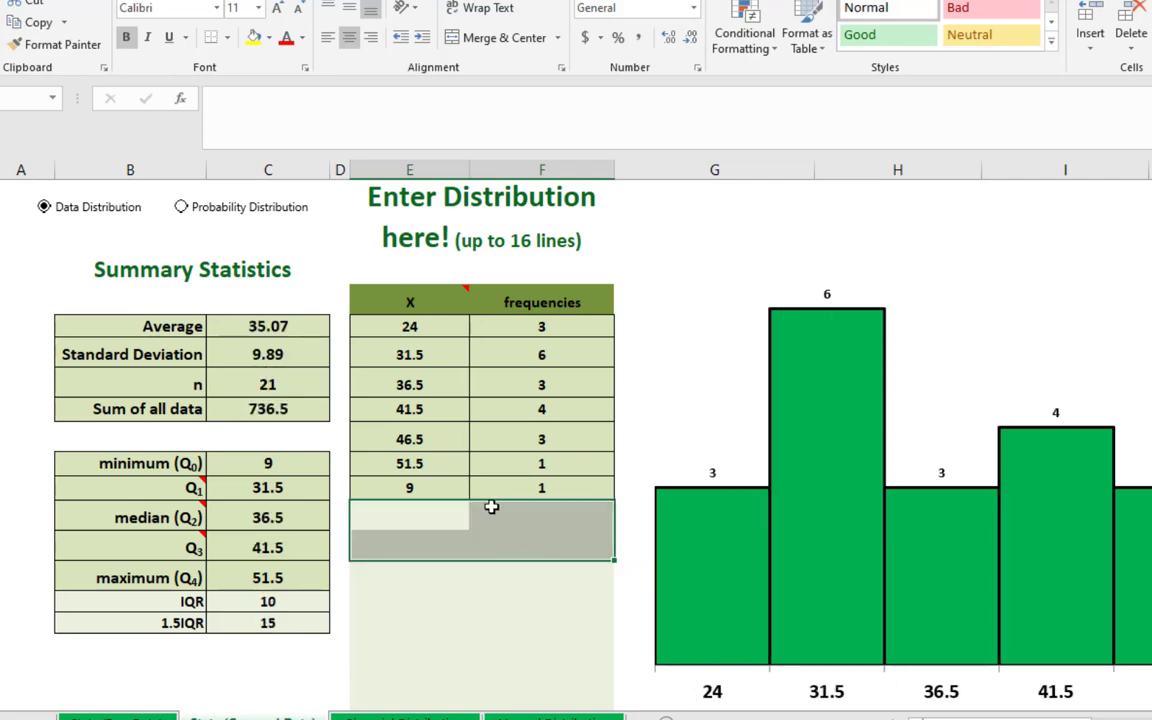
pyautogui.click(463, 485)
pyautogui.click(409, 358)
pyautogui.moveTo(412, 390); pyautogui.dragTo(432, 463)
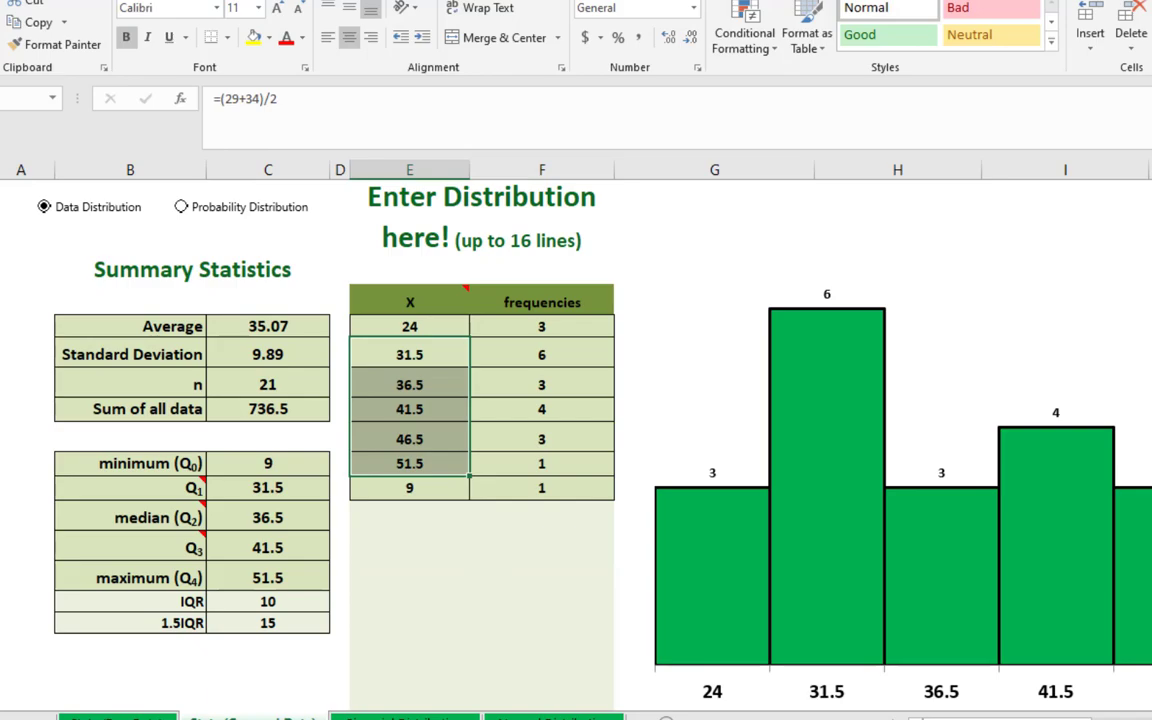
# Check the last age class in the Firefox table and enter its midpoint formula =(54+60)/2 in cell E10 in Excel
pyautogui.click(800, 665)
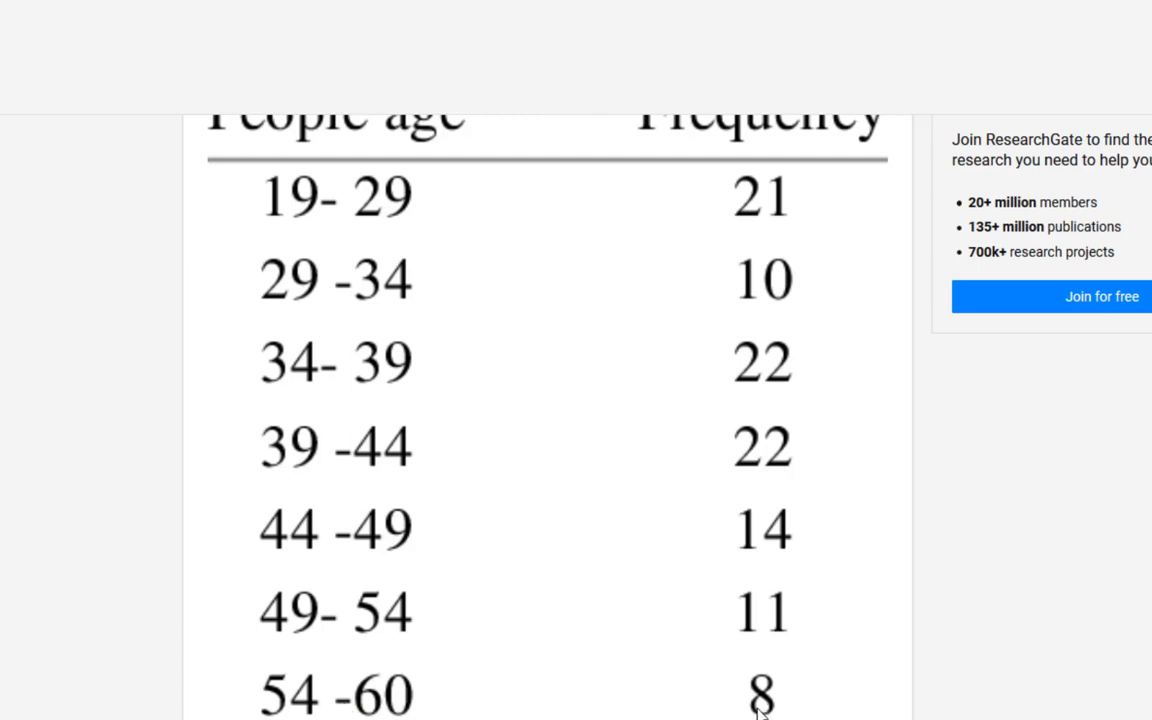
pyautogui.hotkey('alt', 'Tab')
pyautogui.click(441, 489)
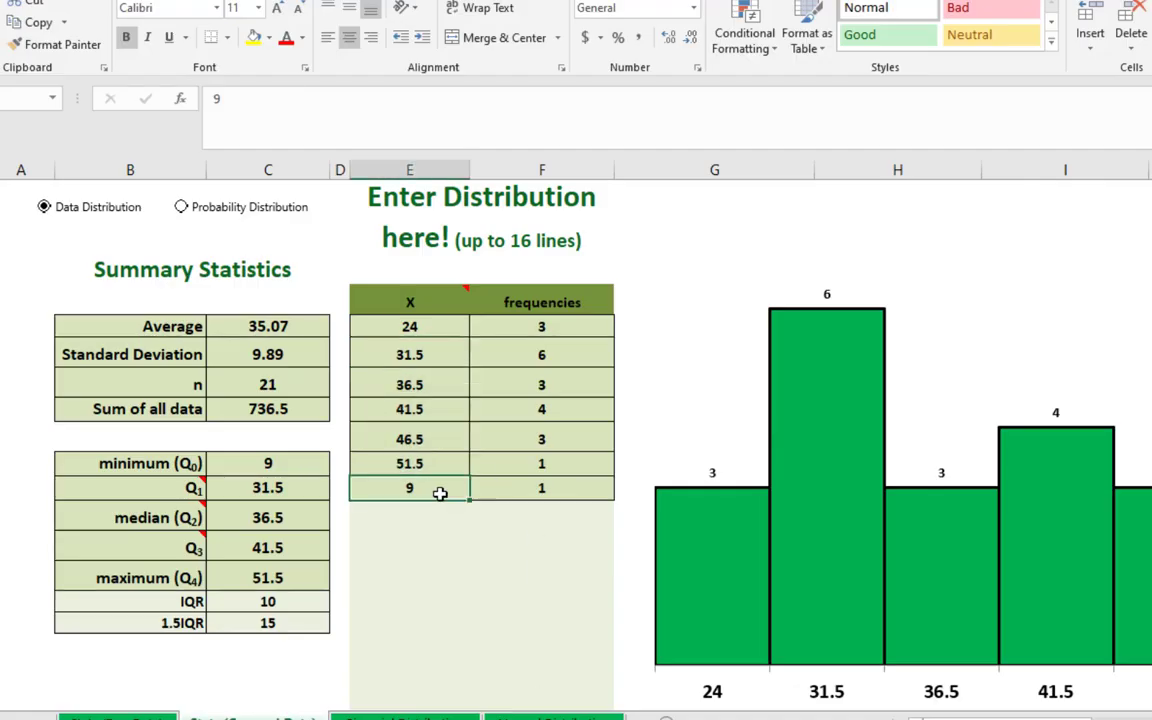
pyautogui.write('=(54+6')
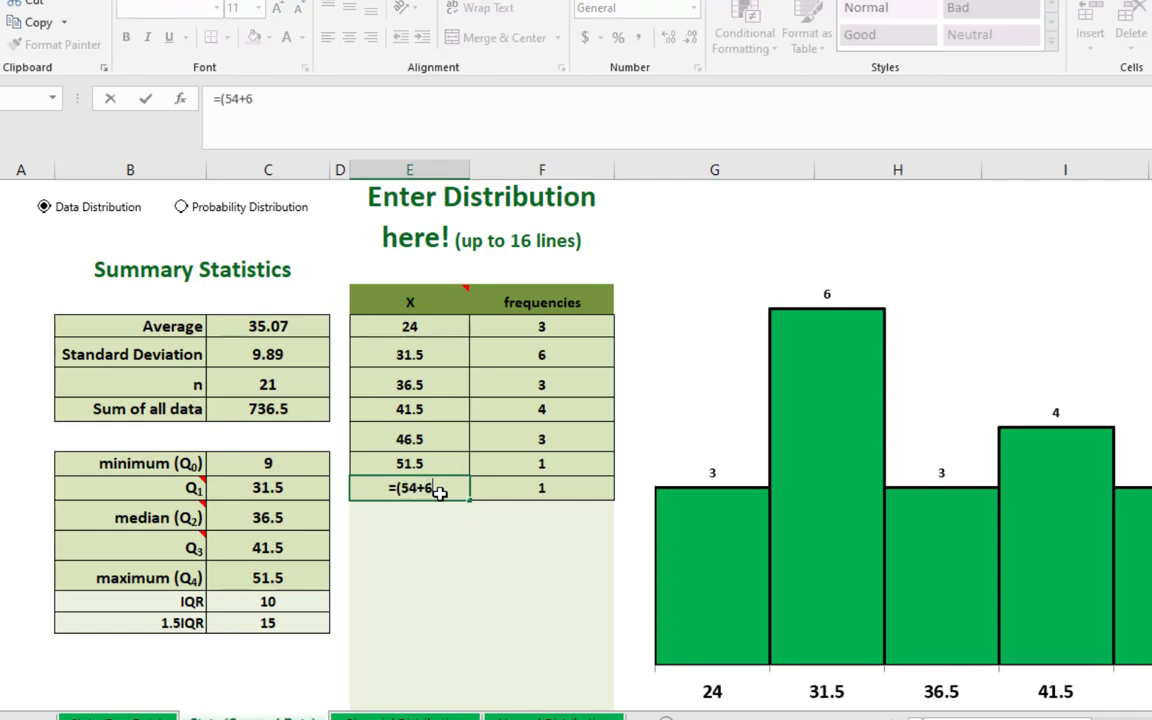
pyautogui.write('0)/2')
pyautogui.press('Return')
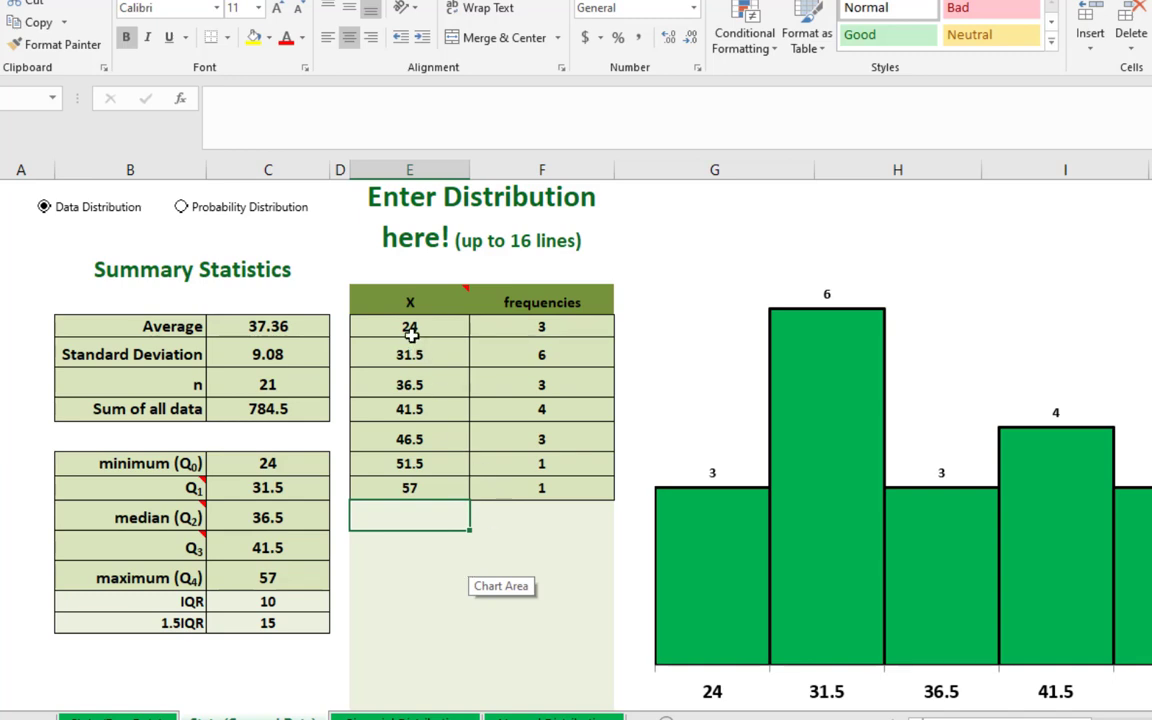
# Review the midpoints, check the frequencies in the Firefox table, and enter 21, 10 and 22 in cells F4:F6 in Excel
pyautogui.moveTo(409, 327); pyautogui.dragTo(409, 488)
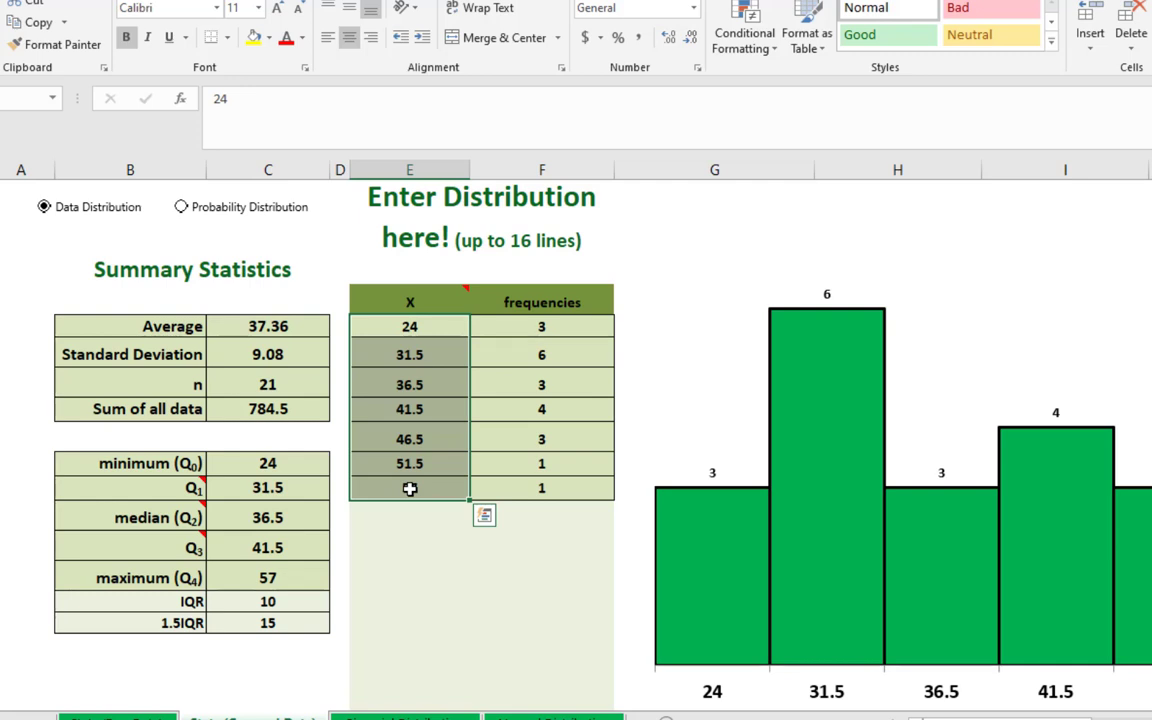
pyautogui.click(697, 718)
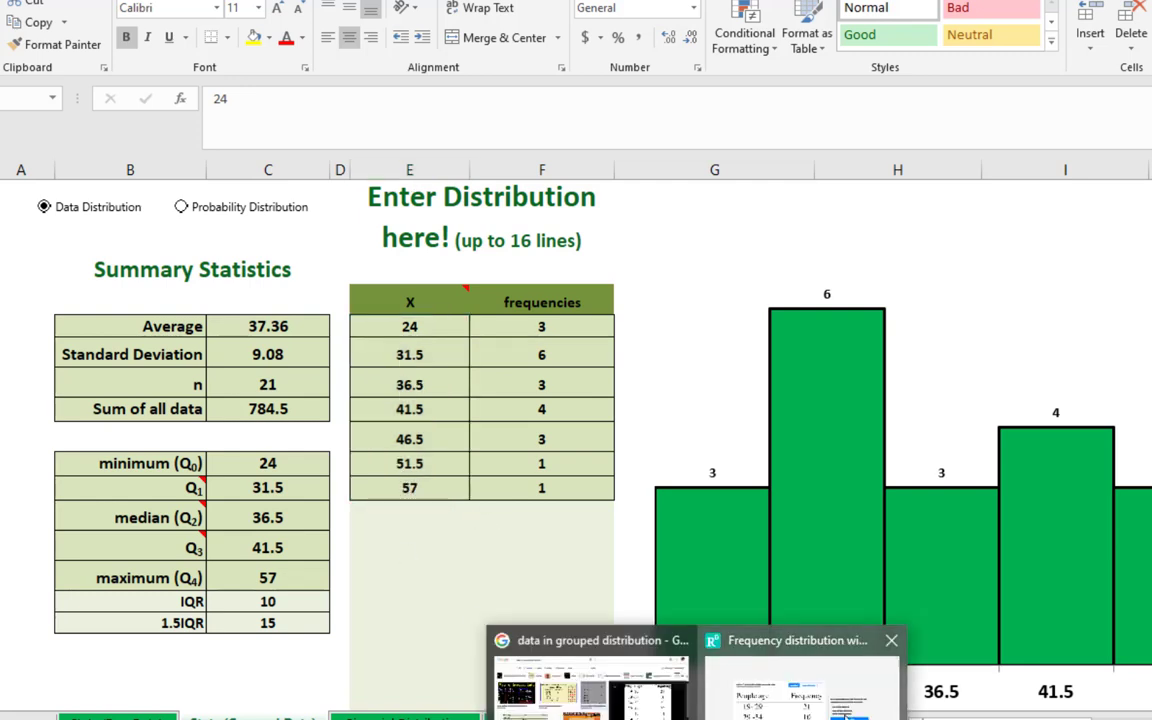
pyautogui.click(845, 713)
pyautogui.scroll(2, 740, 380)
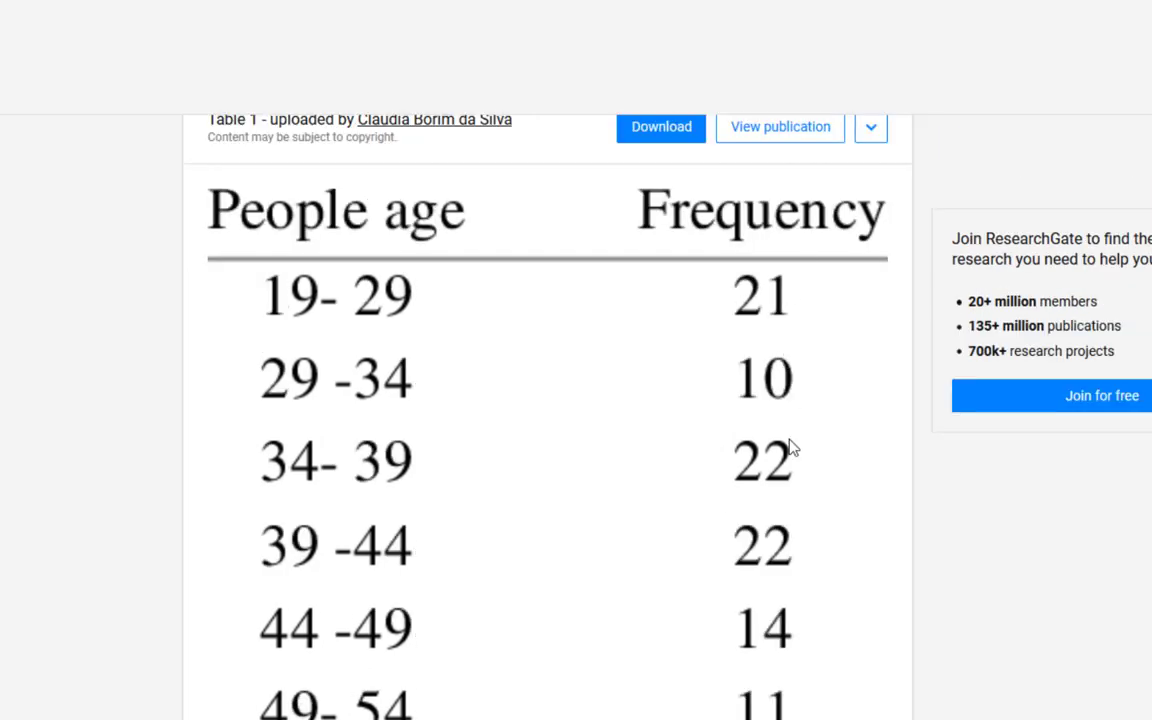
pyautogui.hotkey('alt', 'Tab')
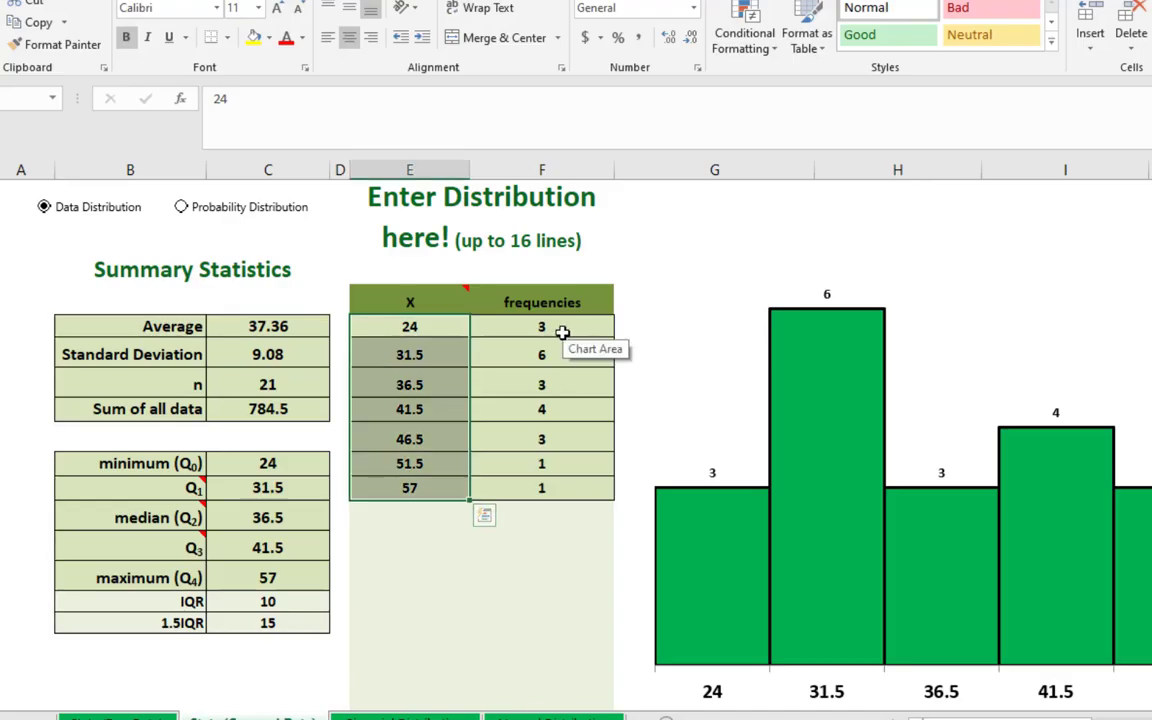
pyautogui.click(563, 330)
pyautogui.write('21')
pyautogui.press('Return')
pyautogui.write('10')
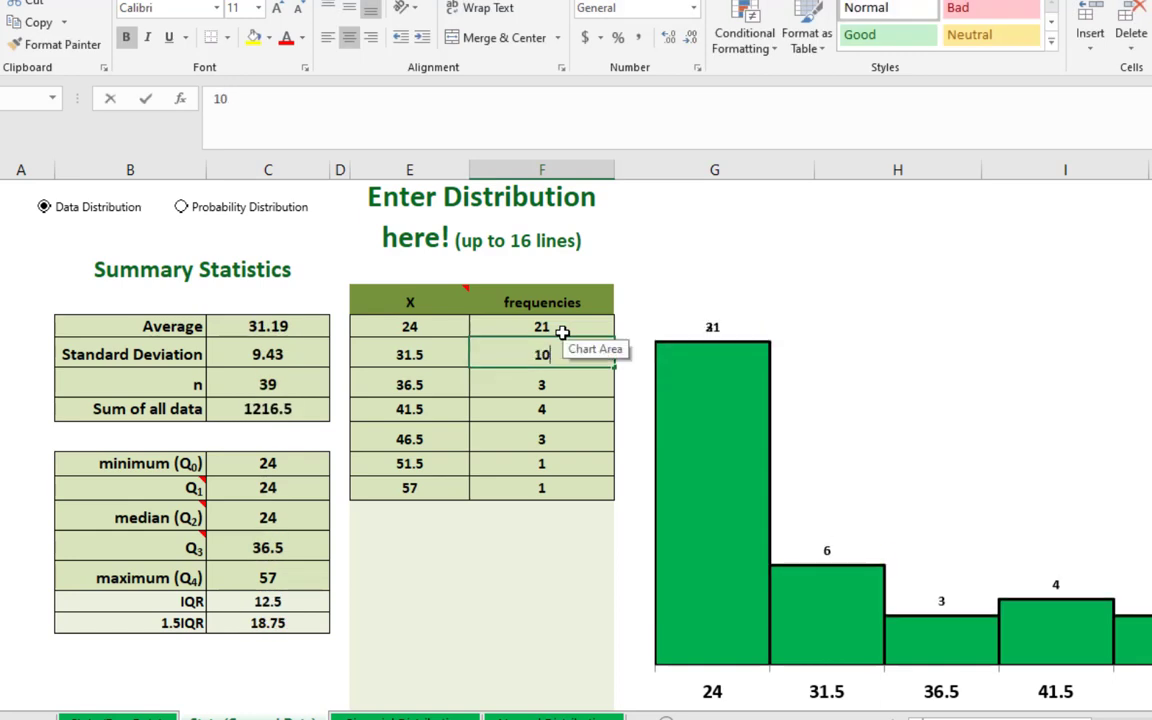
pyautogui.press('Return')
pyautogui.write('22')
pyautogui.press('Return')
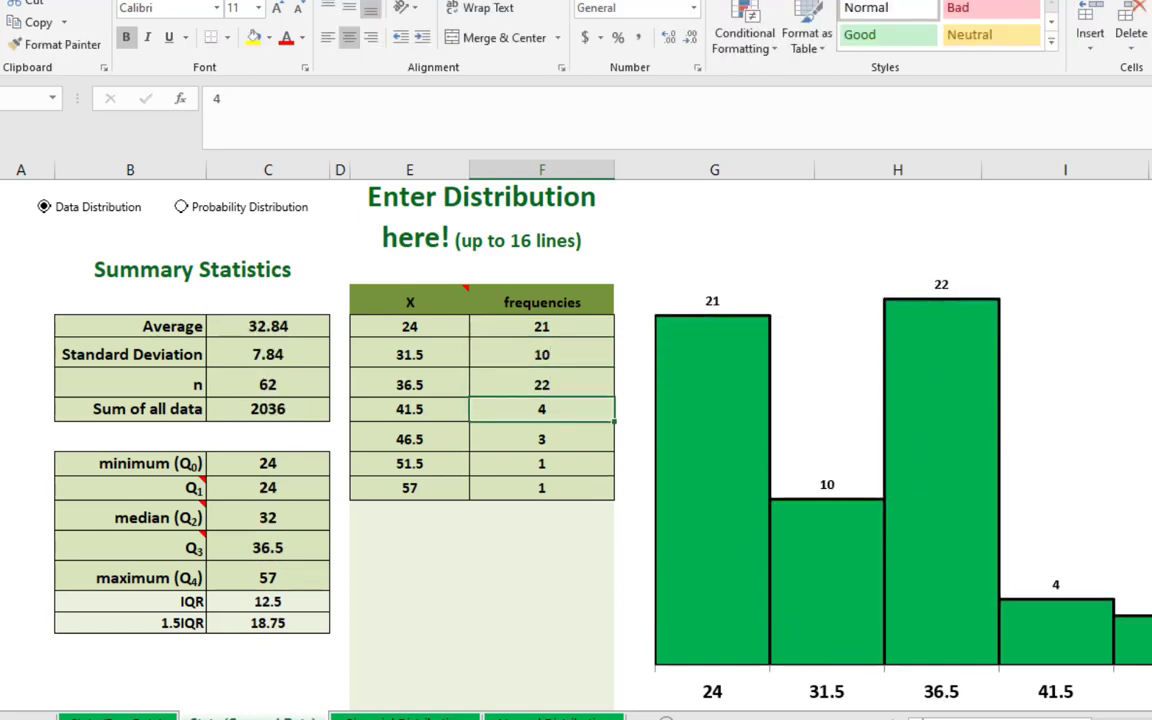
# Check the remaining frequencies in Firefox and try to enter 14, 11 and 8 in cells F7:F9 in Excel
pyautogui.hotkey('alt', 'Tab')
pyautogui.scroll(-1, 787, 483)
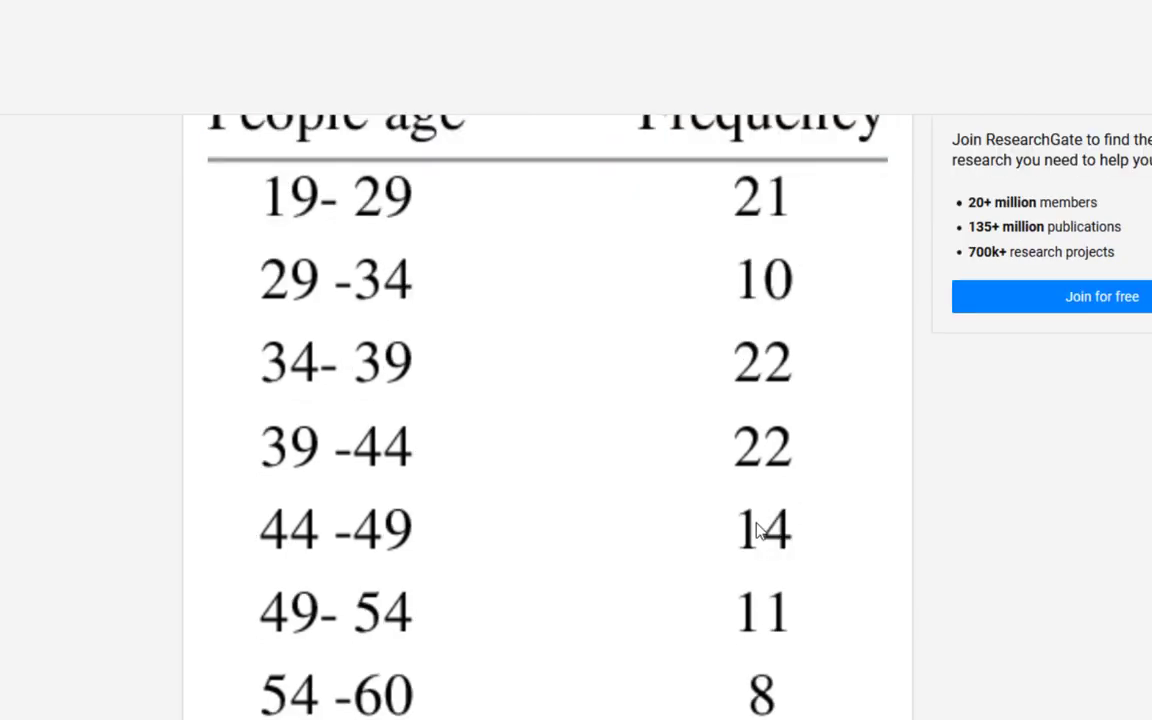
pyautogui.hotkey('alt', 'Tab')
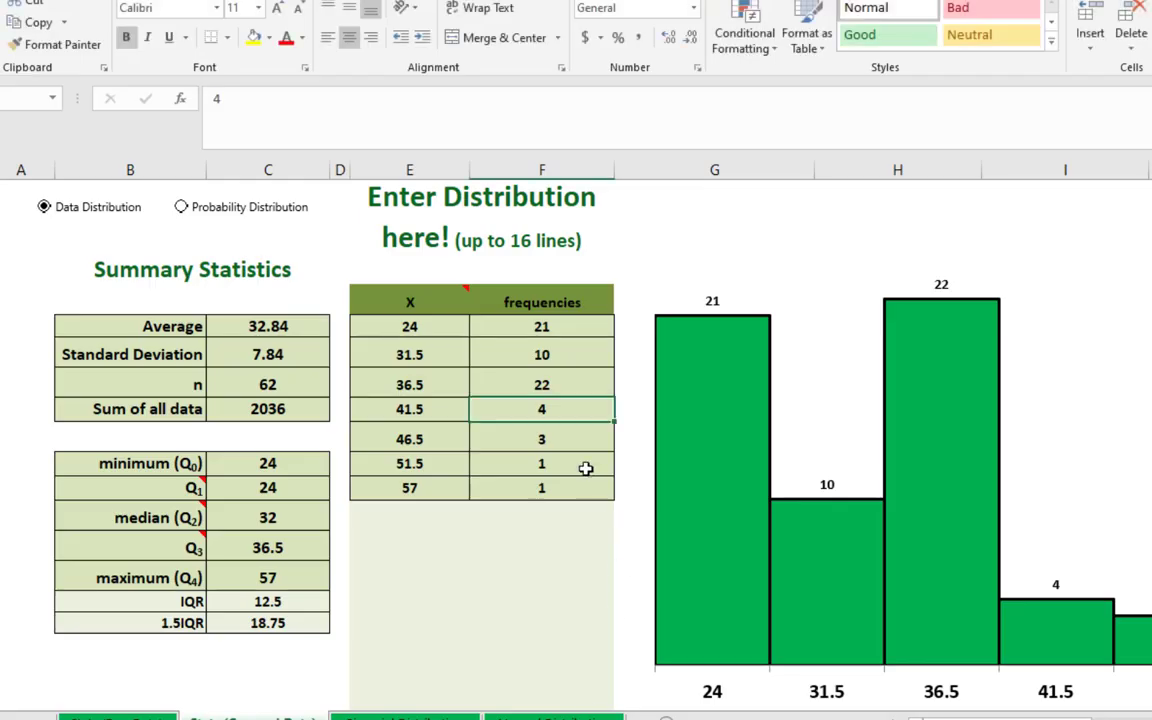
pyautogui.write('14')
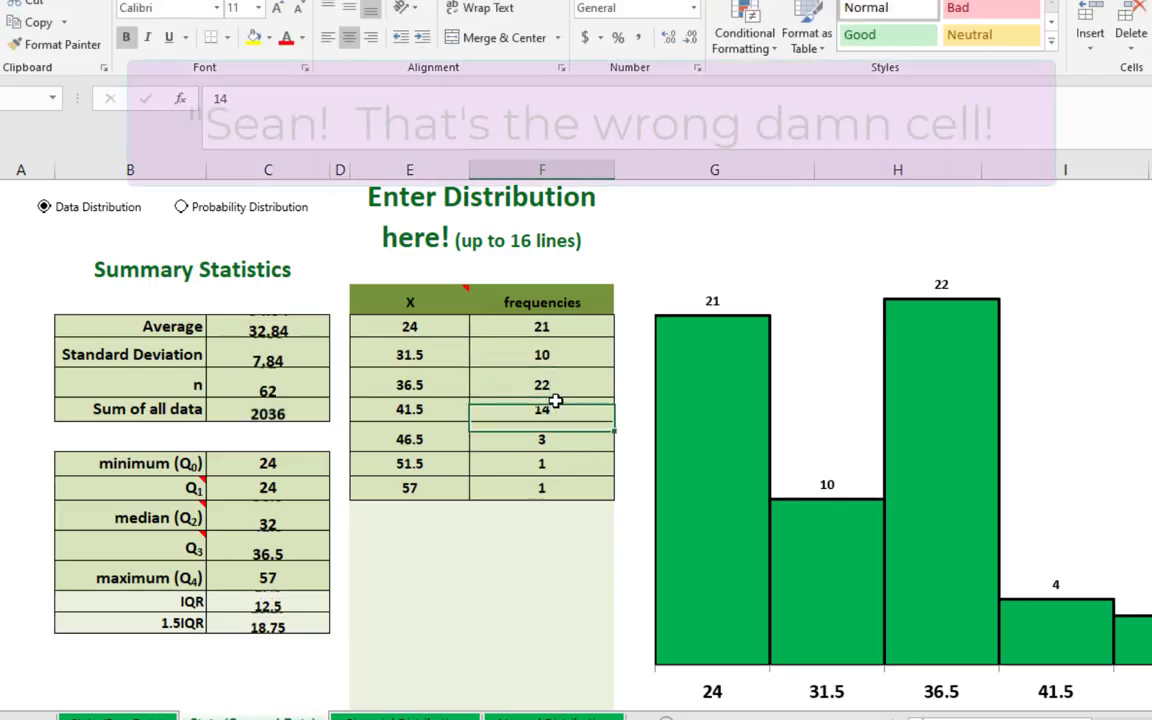
pyautogui.press('Return')
pyautogui.write('11')
pyautogui.press('Return')
pyautogui.write('8')
pyautogui.press('Return')
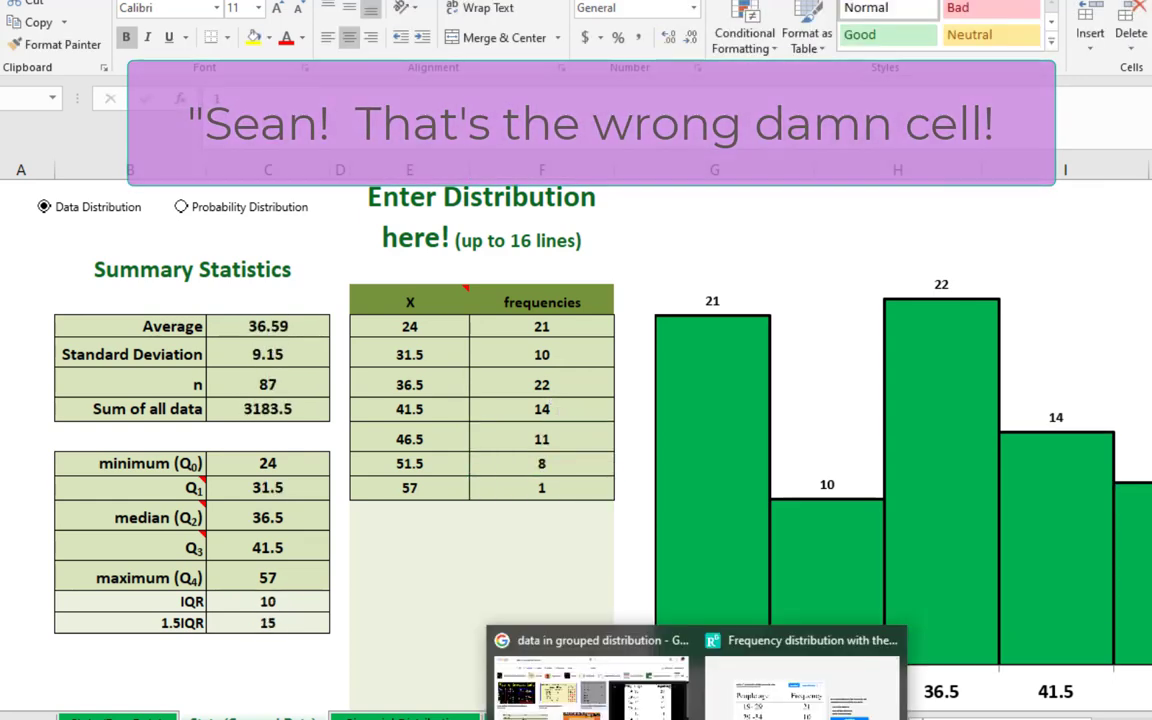
# Recheck the frequencies against the Firefox table and correct cell F7 in Excel to 22
pyautogui.click(571, 674)
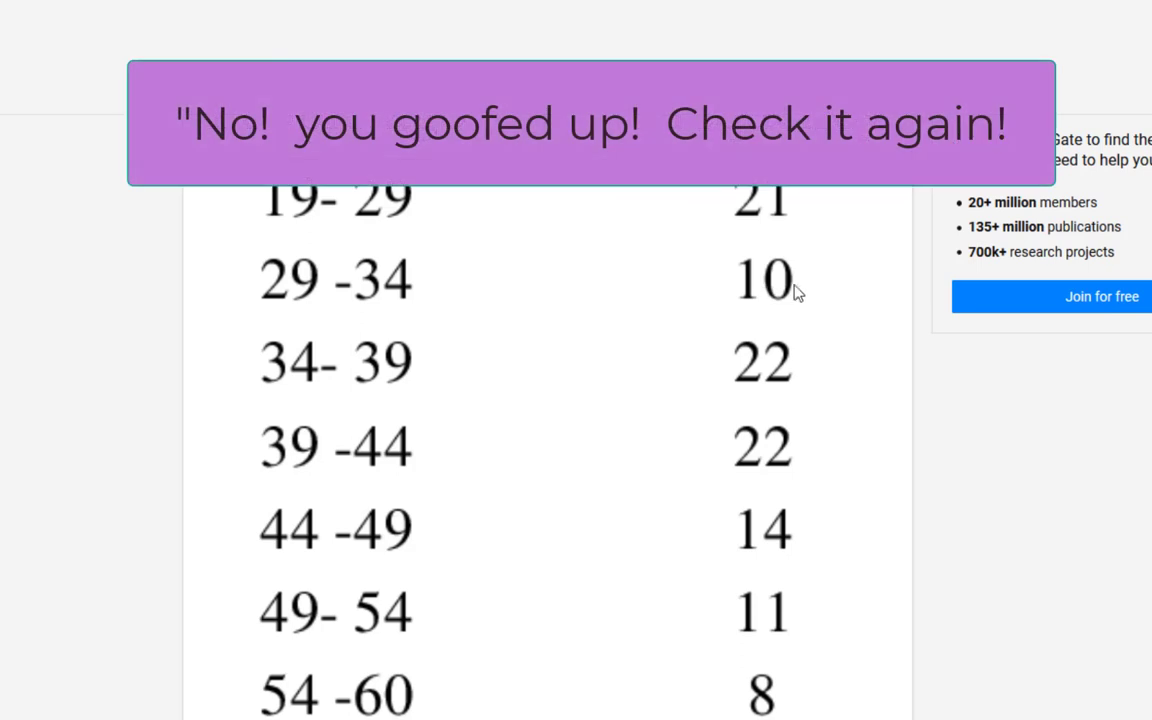
pyautogui.scroll(-1, 790, 370)
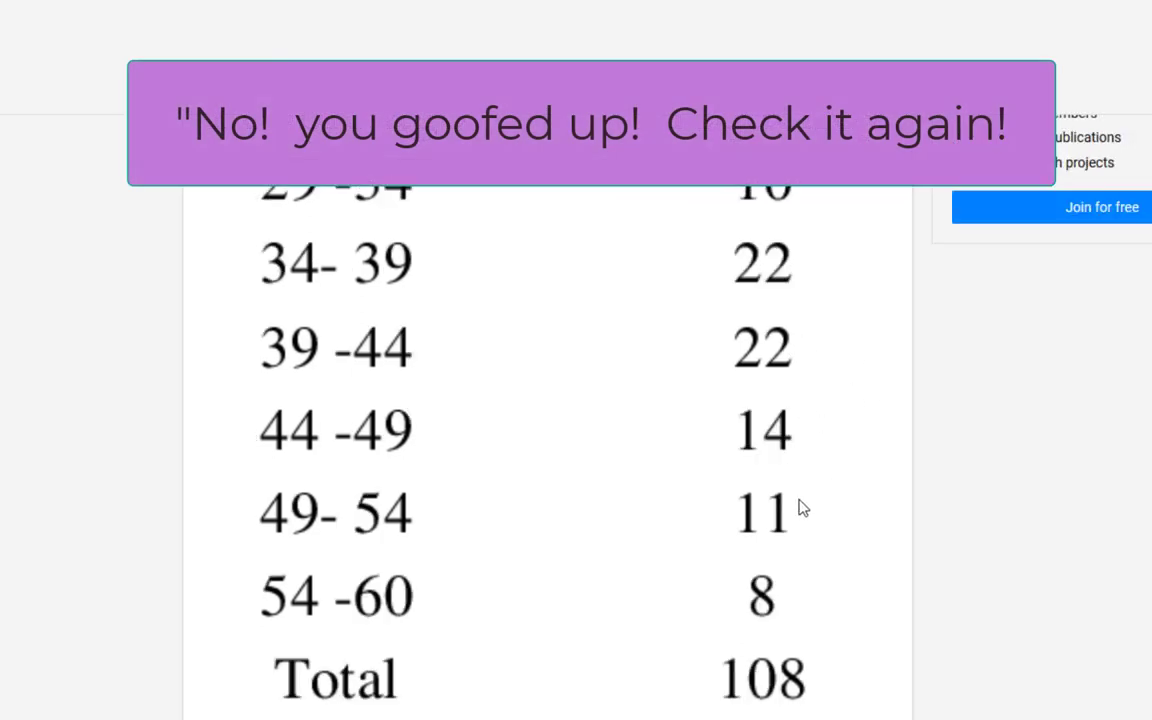
pyautogui.scroll(1, 772, 600)
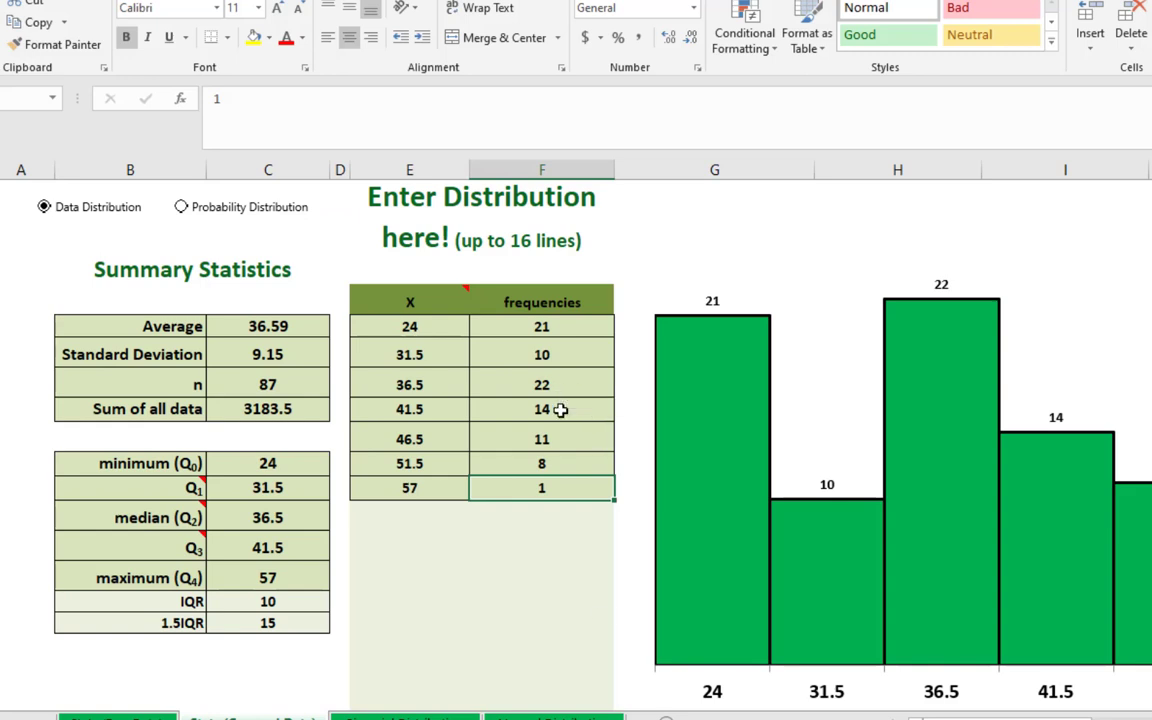
pyautogui.click(556, 410)
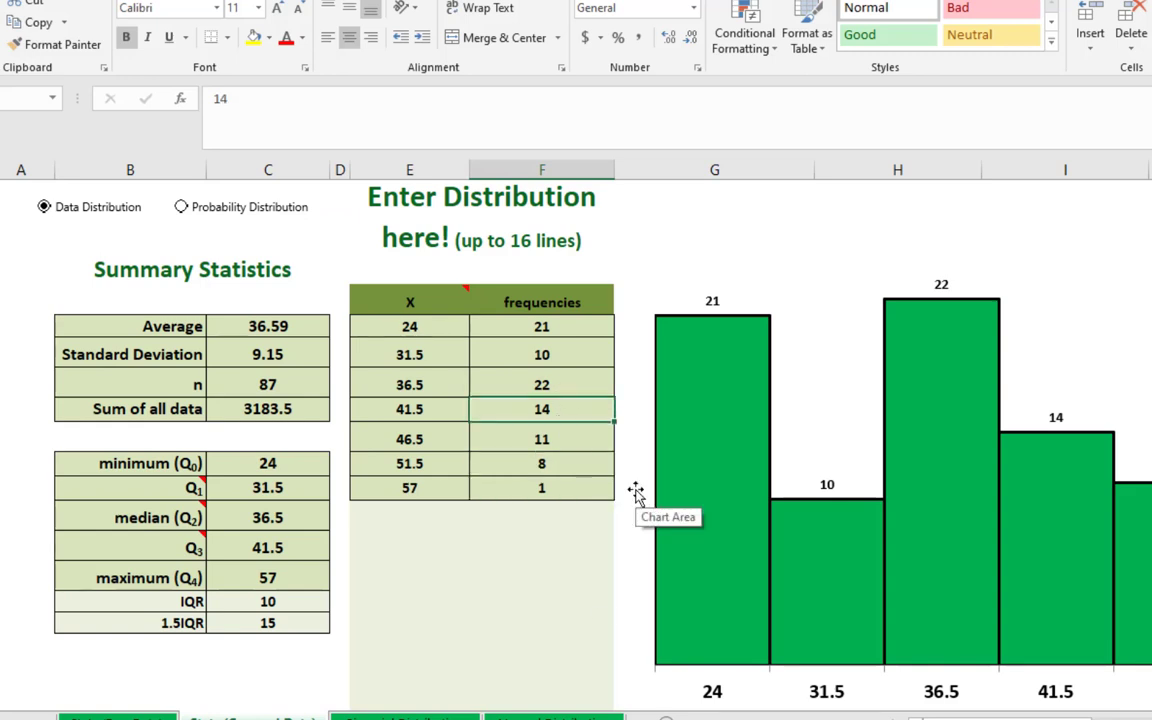
pyautogui.write('22')
pyautogui.press('Return')
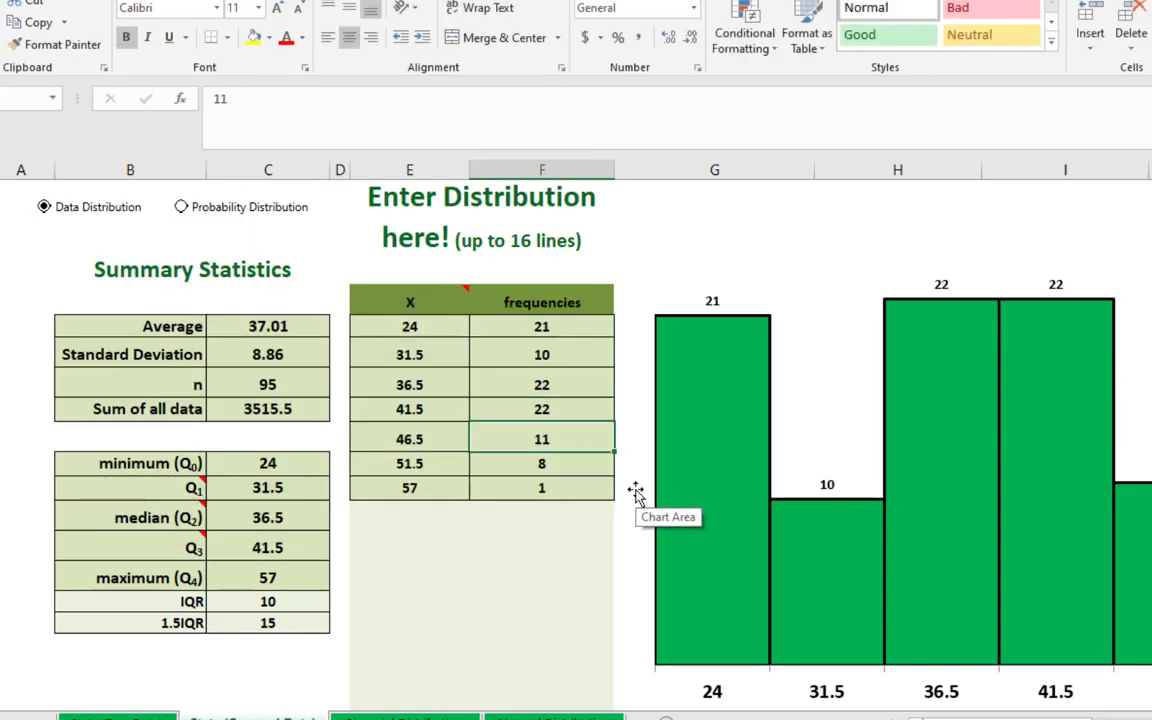
# Enter the last three class frequencies, 14, 11 and 8, in cells F8:F10
pyautogui.write('14')
pyautogui.press('Return')
pyautogui.write('11')
pyautogui.press('Return')
pyautogui.write('8')
pyautogui.press('Return')
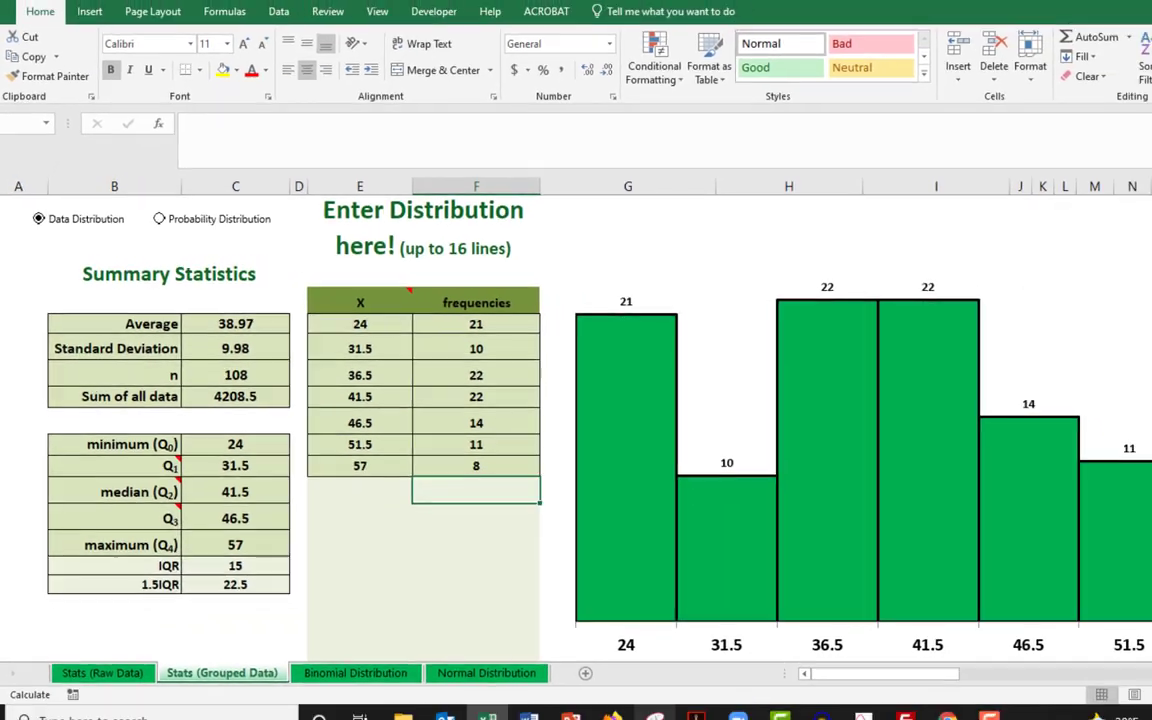
# Review the source age table in Firefox, then return to Excel and examine the bars of the histogram
pyautogui.moveTo(522, 671)
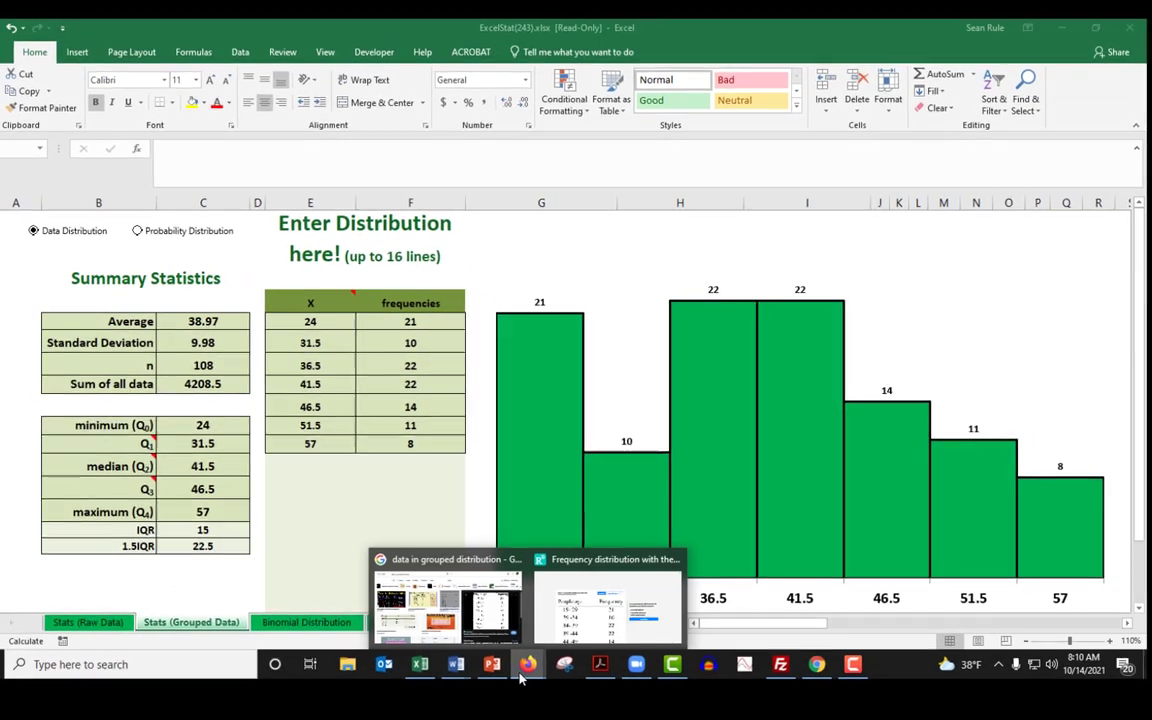
pyautogui.click(589, 624)
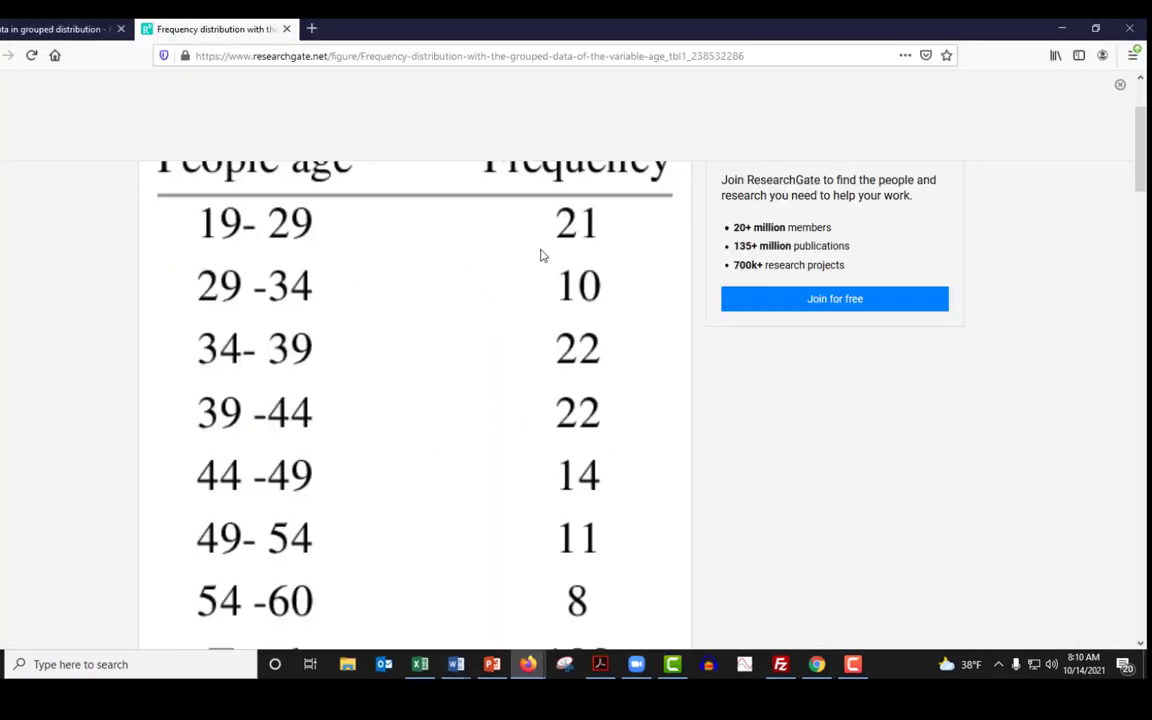
pyautogui.click(420, 664)
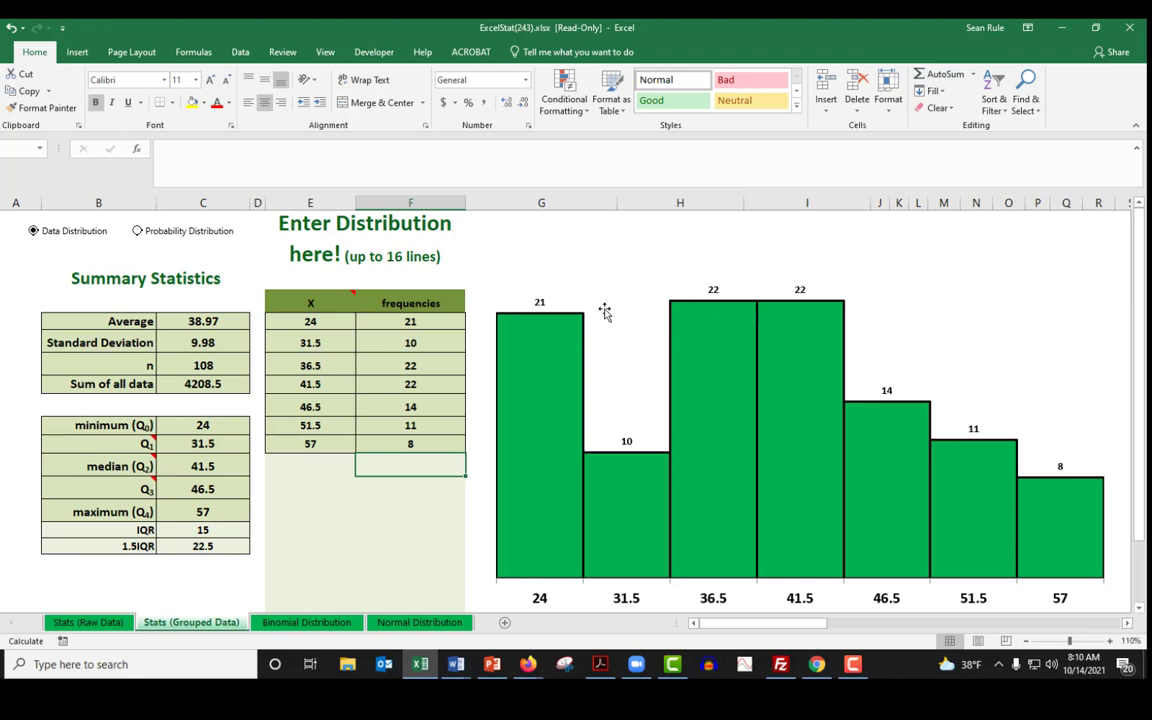
pyautogui.moveTo(530, 347)
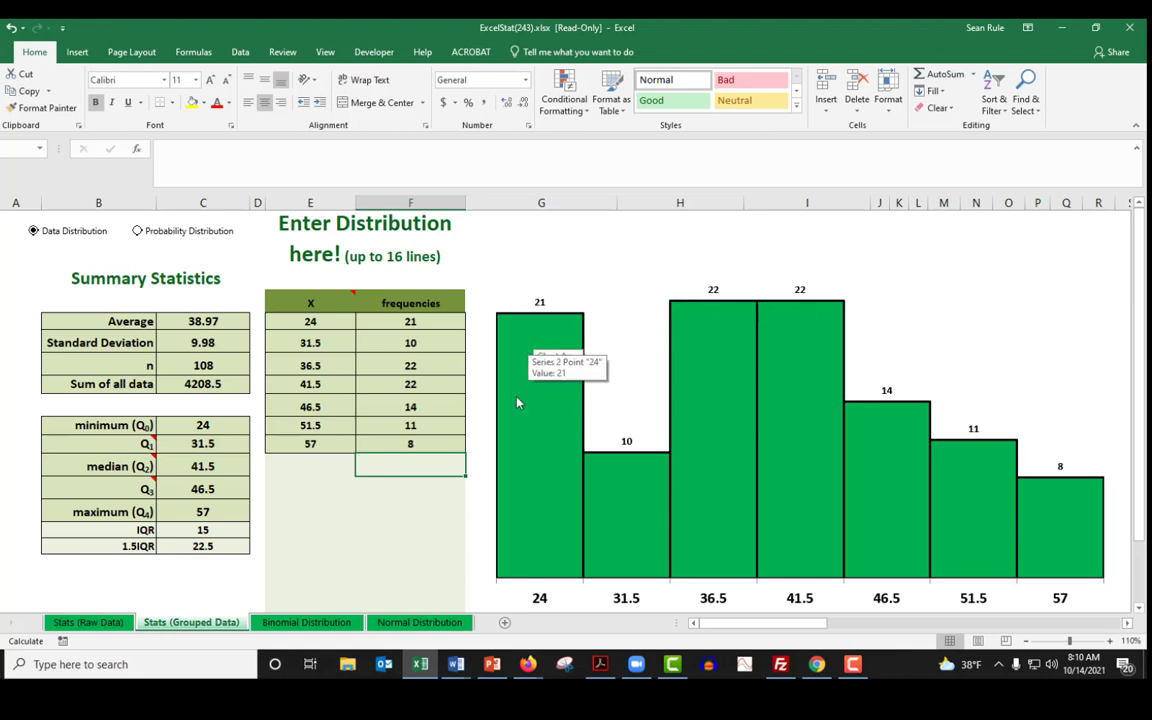
pyautogui.moveTo(1066, 553)
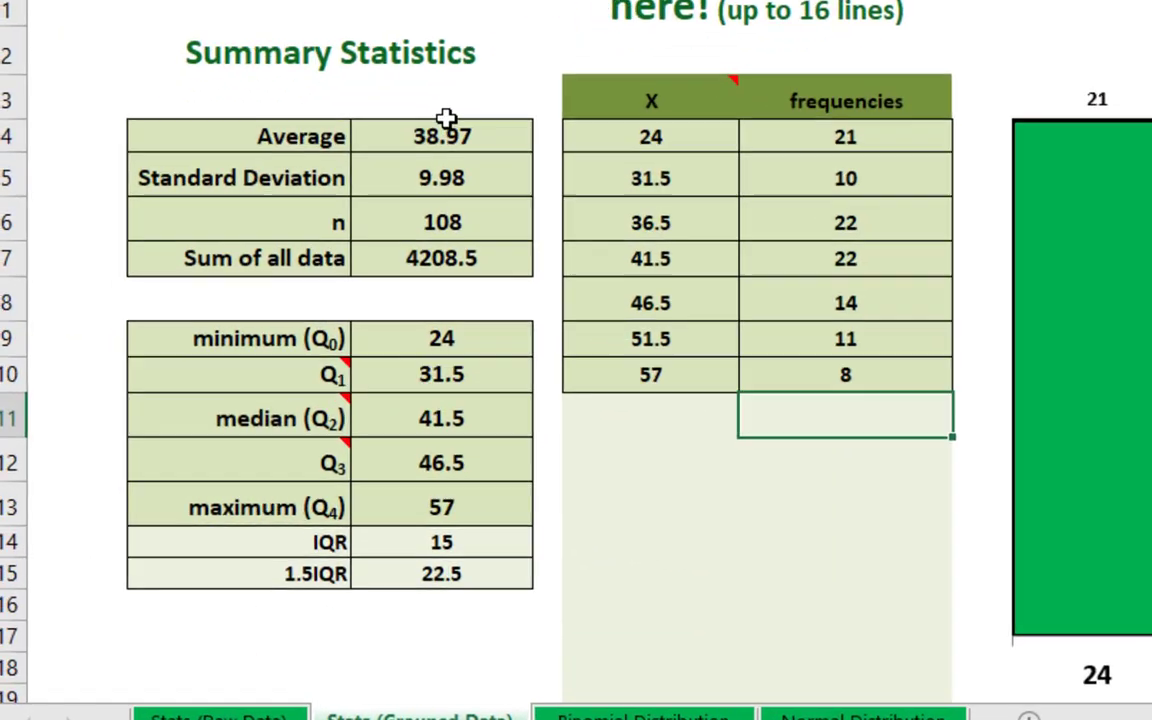
# Examine the average in cell C4 and the standard deviation in cell C5 of the summary statistics
pyautogui.click(446, 117)
pyautogui.press('Down')
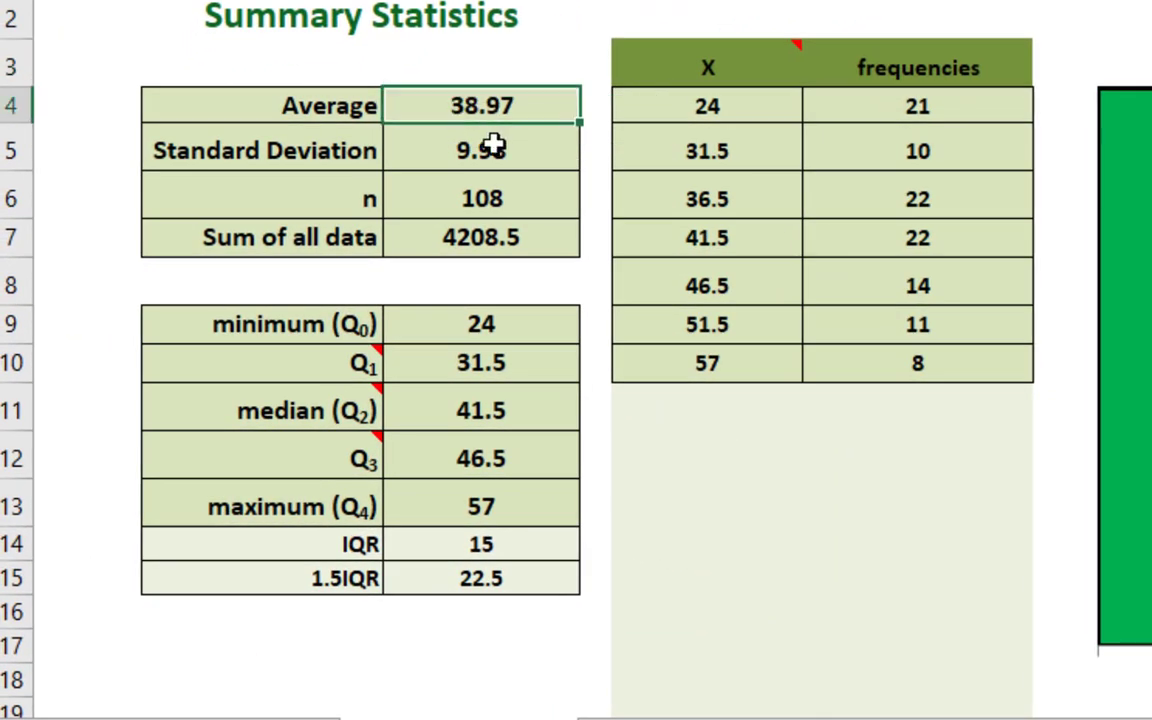
pyautogui.press('Down')
pyautogui.click(463, 106)
pyautogui.click(466, 151)
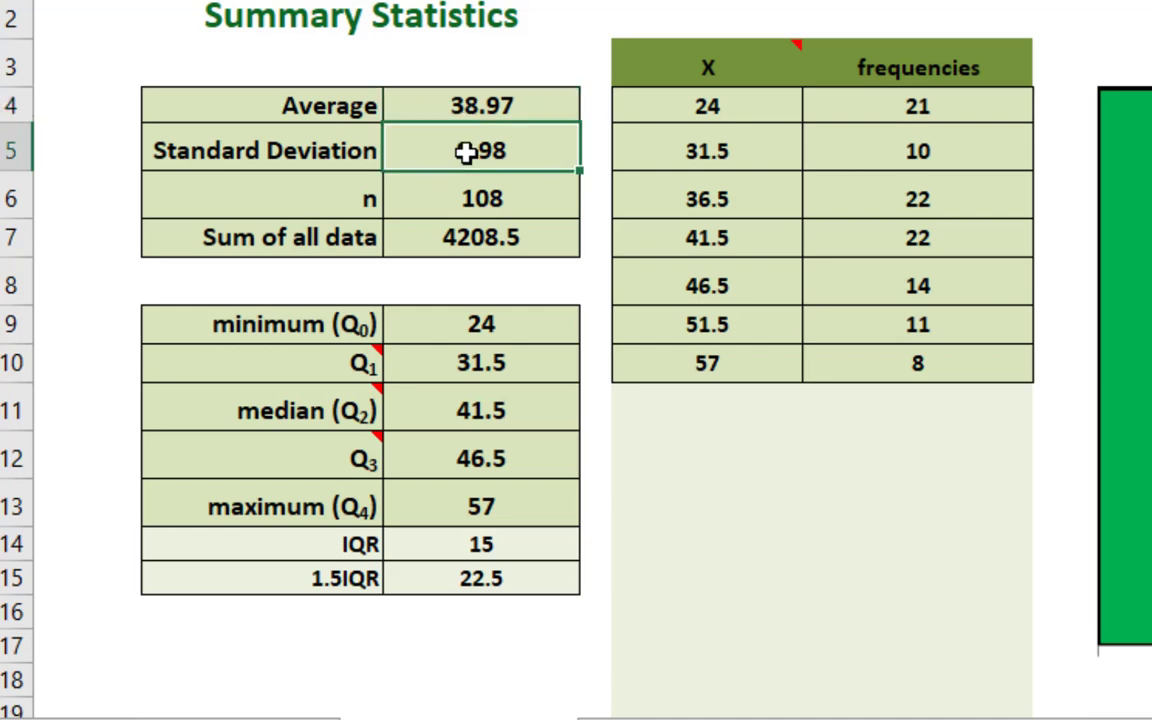